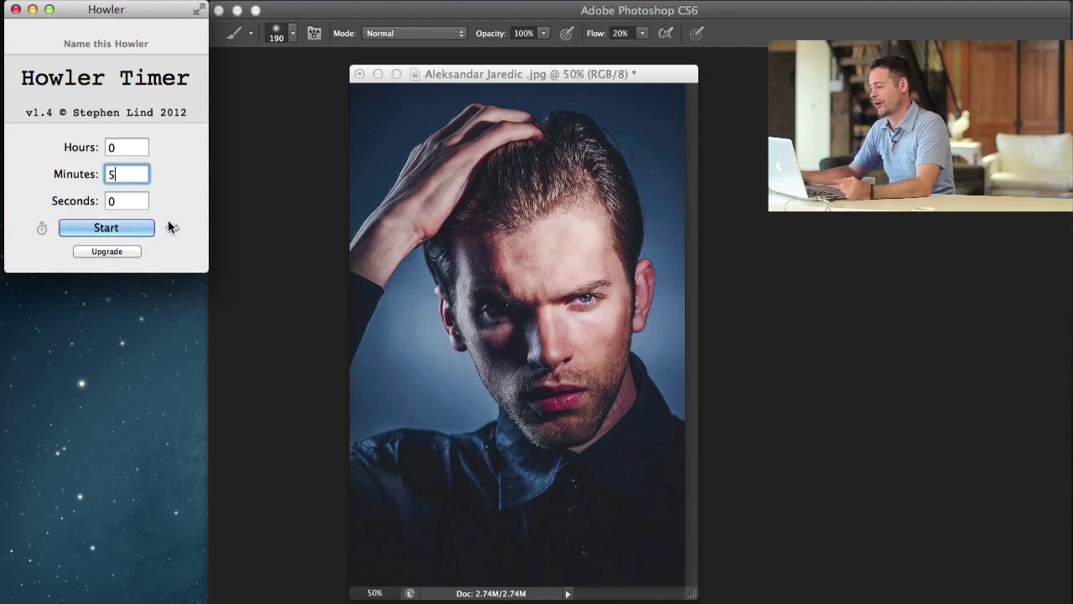
- Start the five-minute countdown timer and switch to the portrait document in Photoshop
left_click(118, 229)
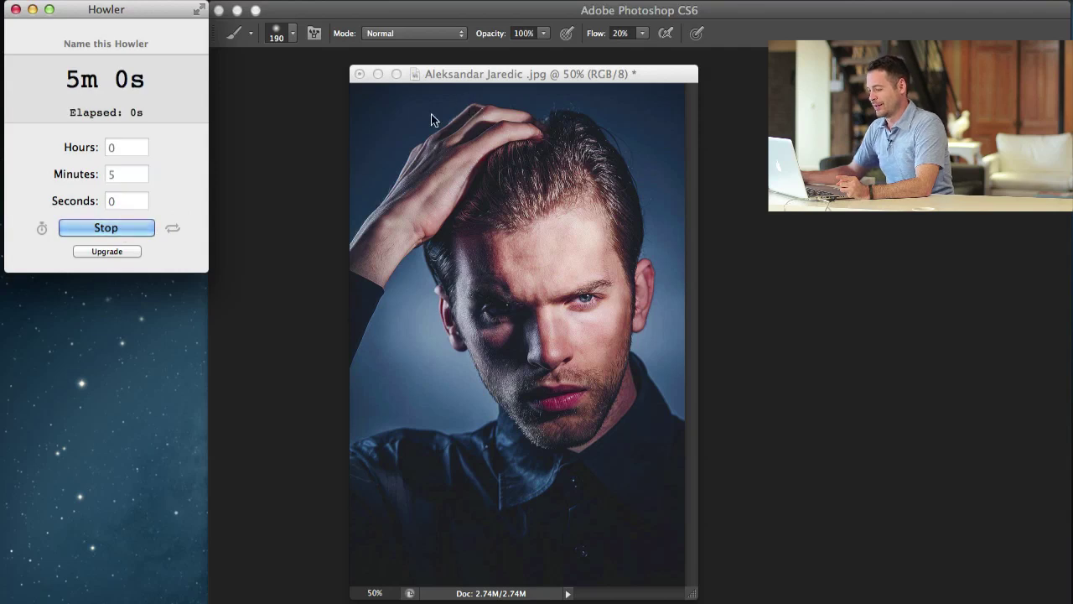
left_click(528, 82)
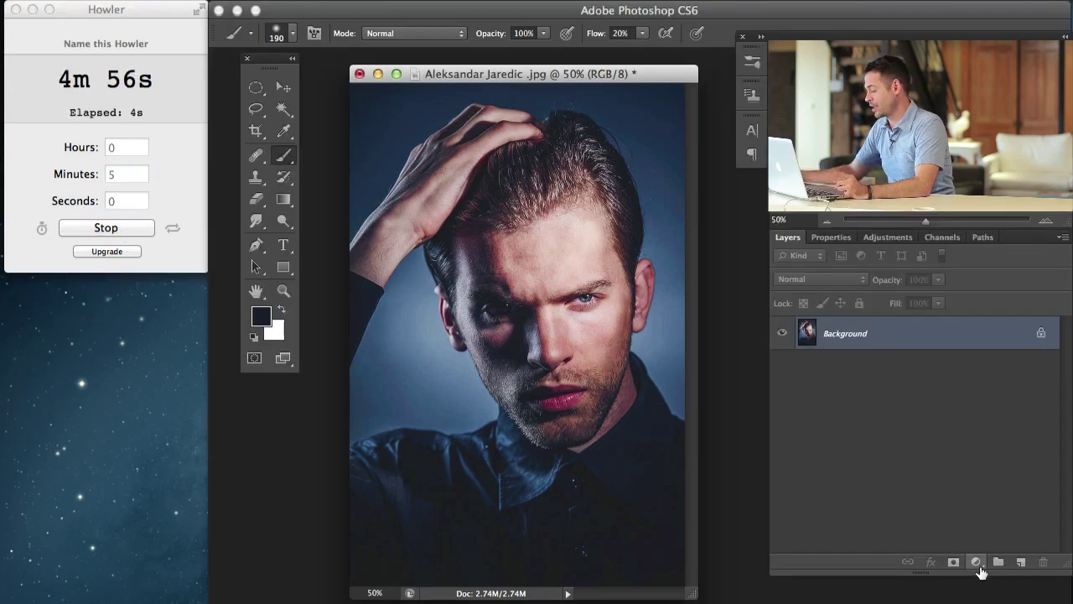
- Add a Curves adjustment layer and pull the RGB curve's midpoint down to darken the portrait
left_click(977, 563)
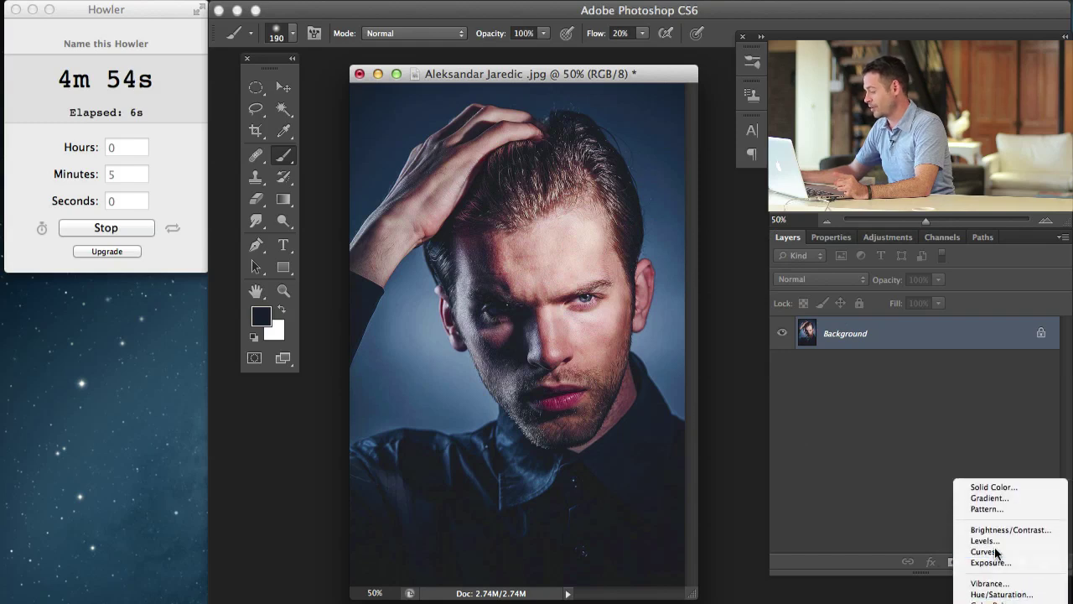
left_click(986, 552)
left_click_drag(922, 435, 948, 462)
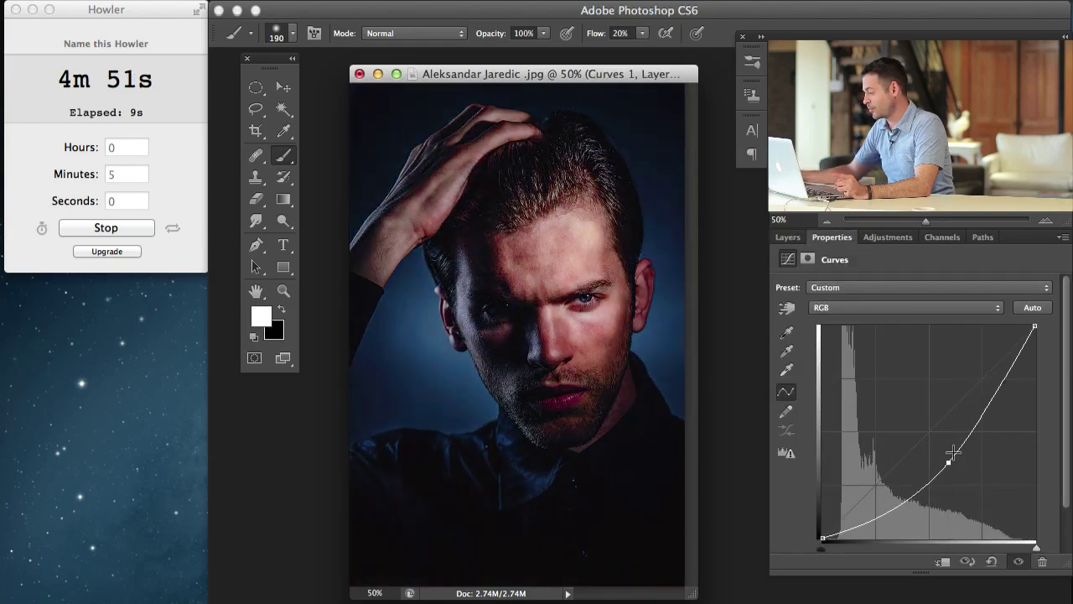
left_click(787, 237)
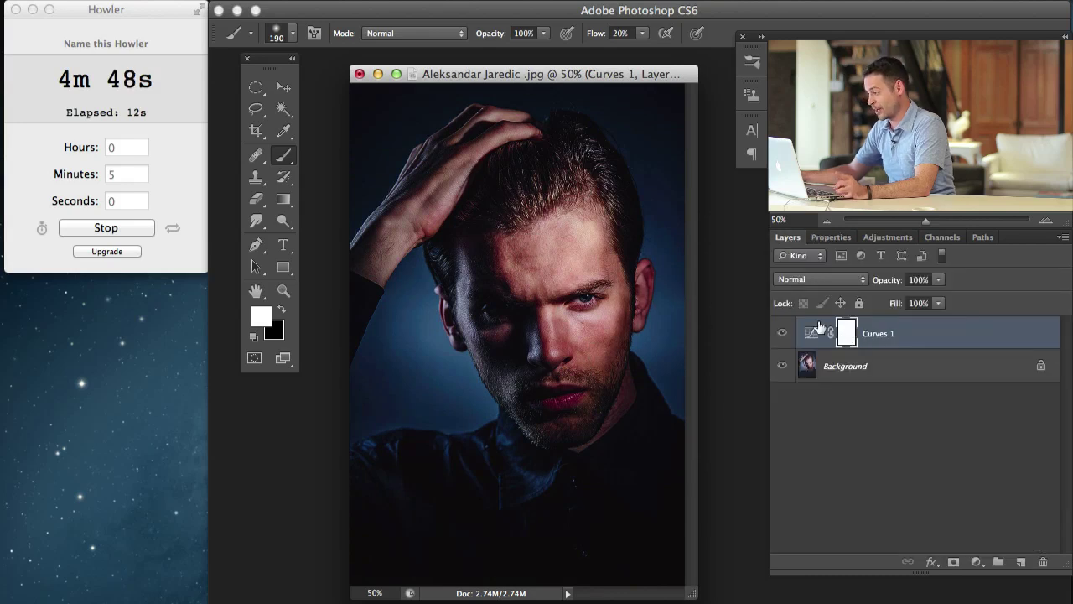
- Apply the merged RGB image to the Curves 1 mask with Multiply and no inversion, and compare the layer on and off
left_click(206, 0)
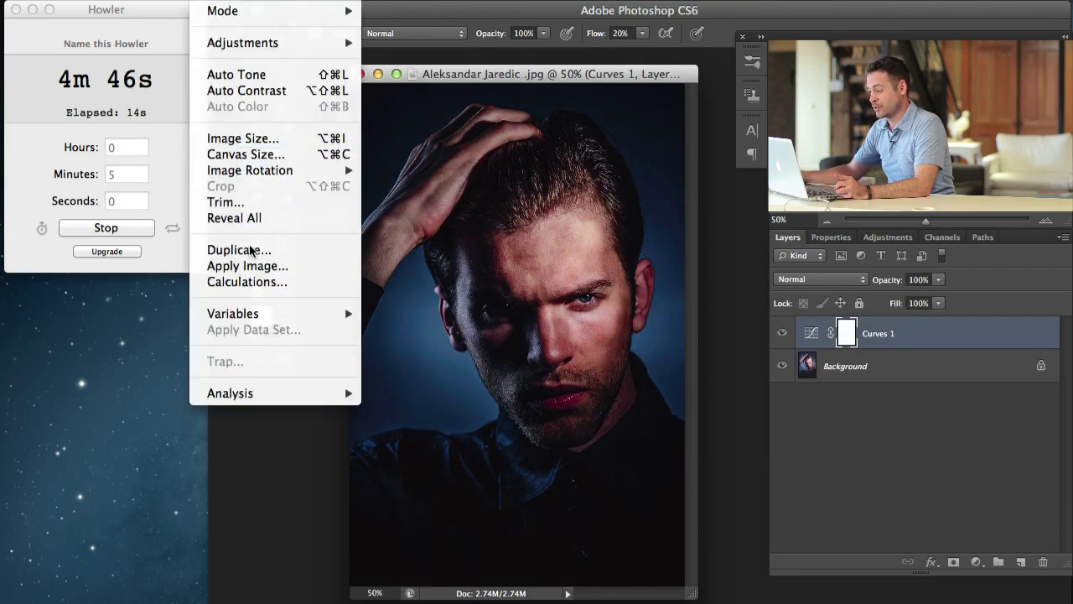
left_click(262, 266)
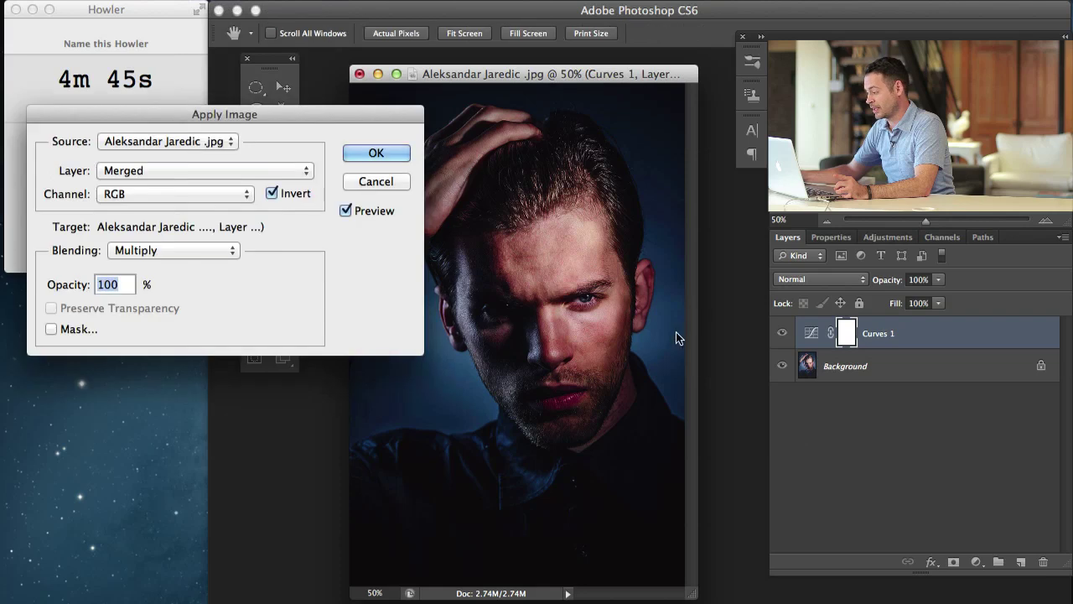
left_click(275, 194)
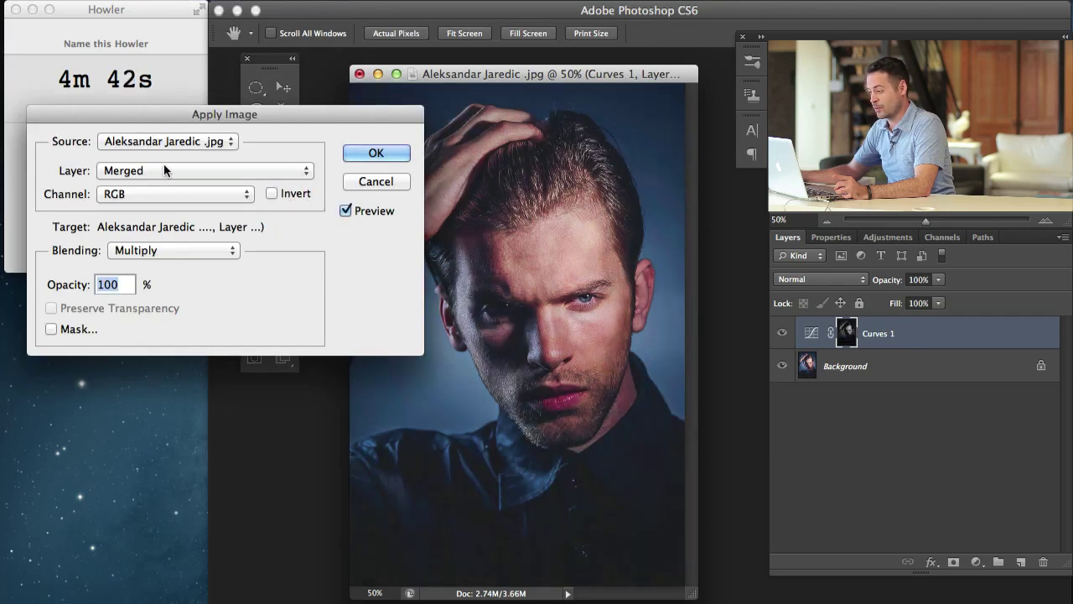
left_click(386, 153)
left_click(781, 337)
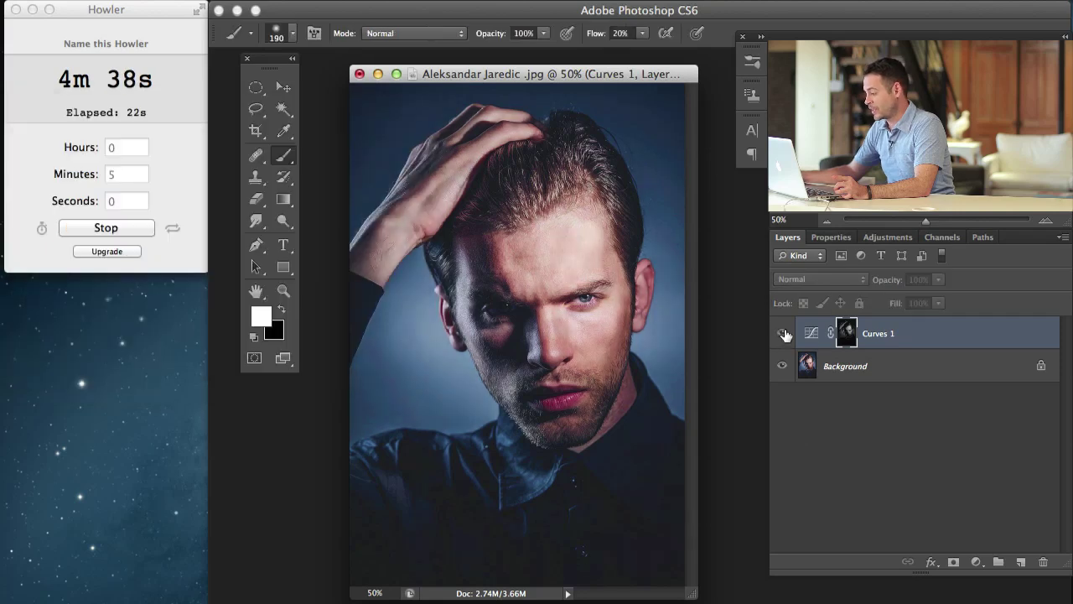
left_click(782, 337)
left_click(782, 337)
left_click(781, 336)
left_click(781, 336)
left_click(782, 335)
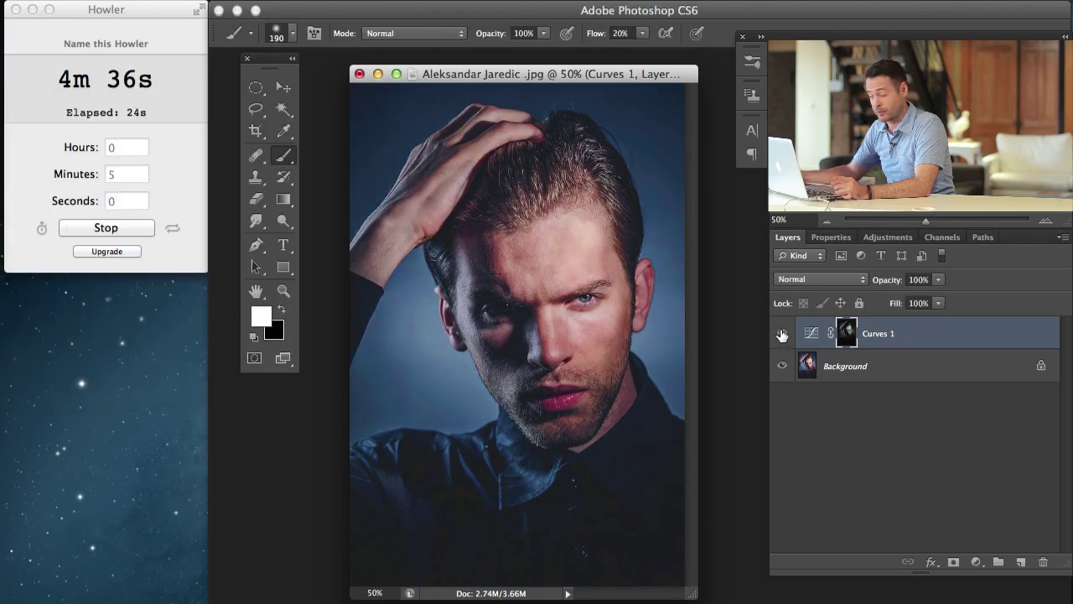
- Add a second Curves adjustment layer and slightly raise the midpoints of its Blue and Green channel curves
left_click(977, 563)
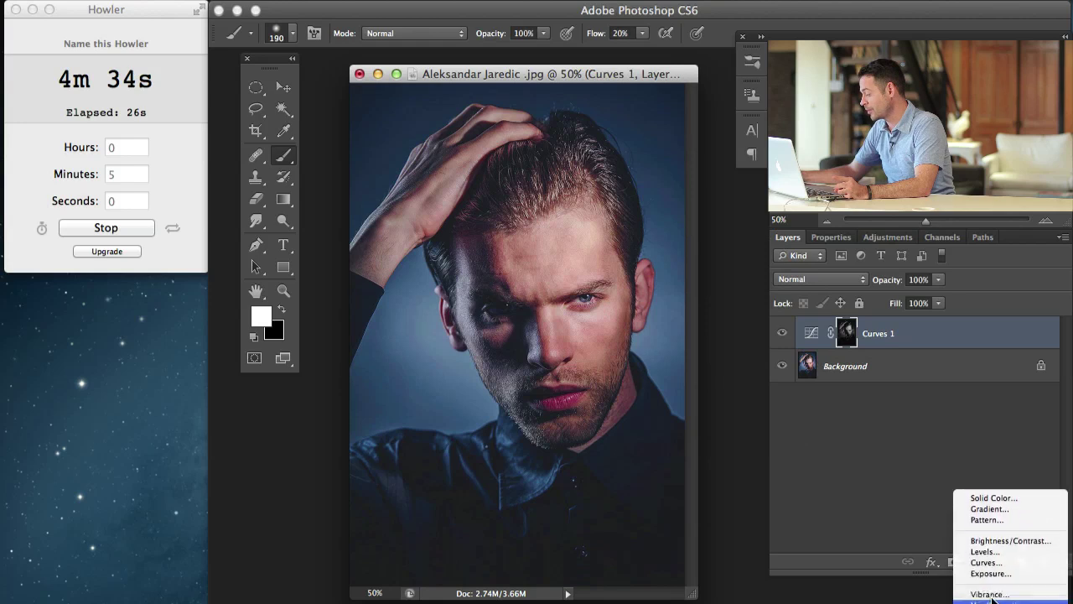
left_click(981, 563)
mouse_move(931, 429)
left_mouse_down()
mouse_move(913, 420)
mouse_move(926, 428)
left_mouse_up()
left_click(851, 310)
left_click(851, 340)
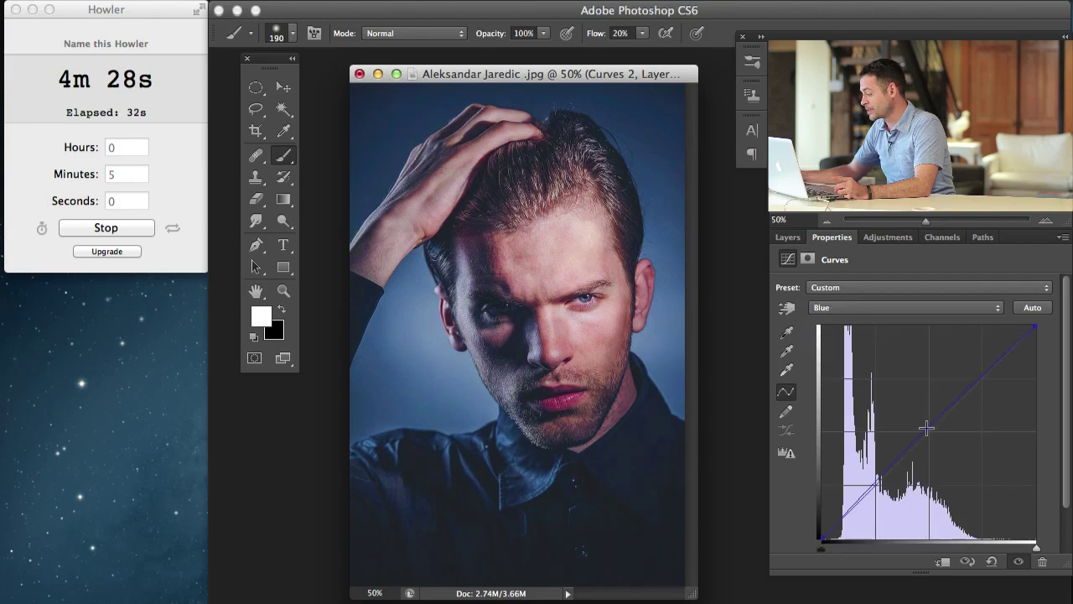
left_click(901, 307)
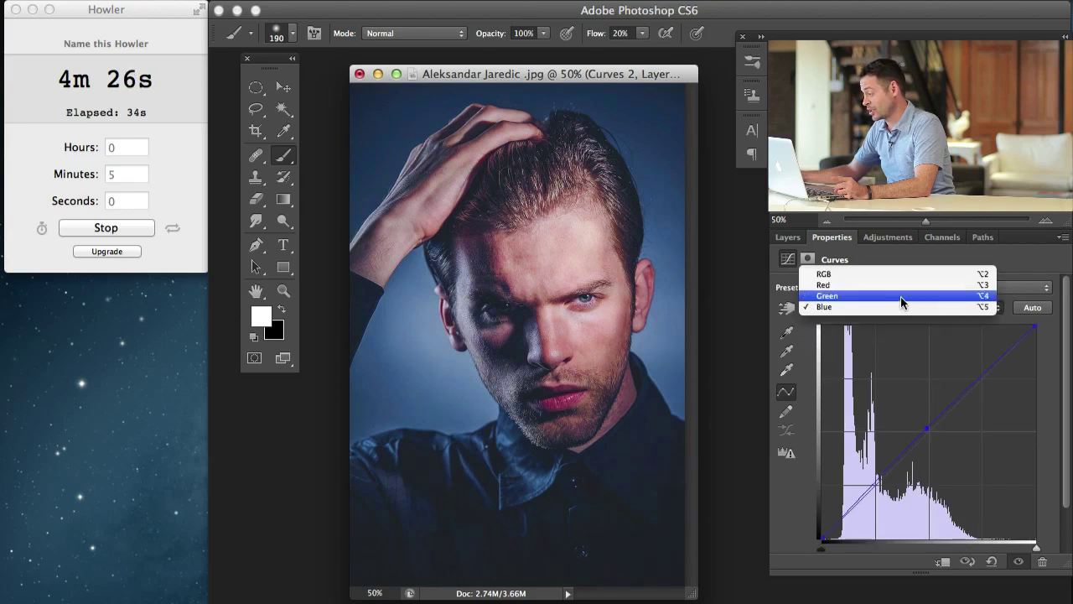
left_click(900, 294)
left_click_drag(932, 426, 929, 425)
left_click(787, 237)
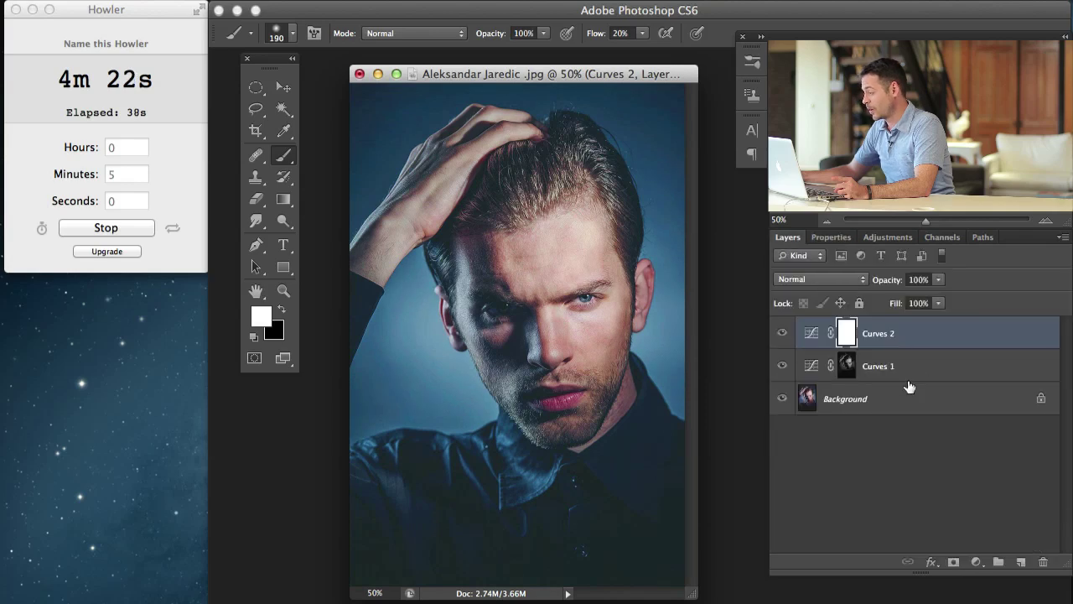
- Apply the inverted merged RGB image to the Curves 2 mask with Multiply, and compare the adjustments on and off
left_click(212, 2)
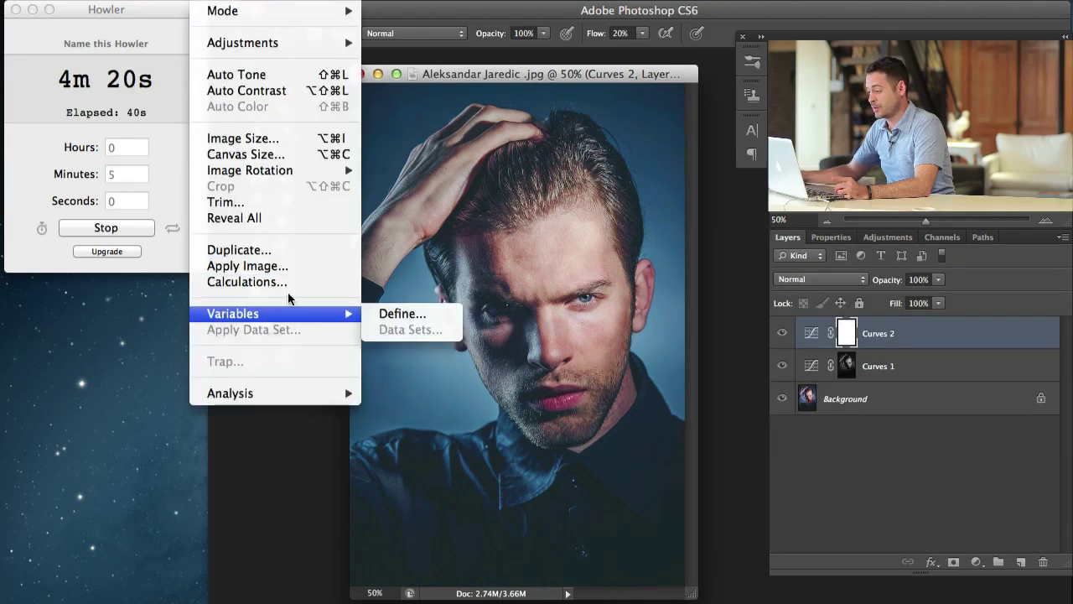
left_click(285, 266)
left_click(301, 195)
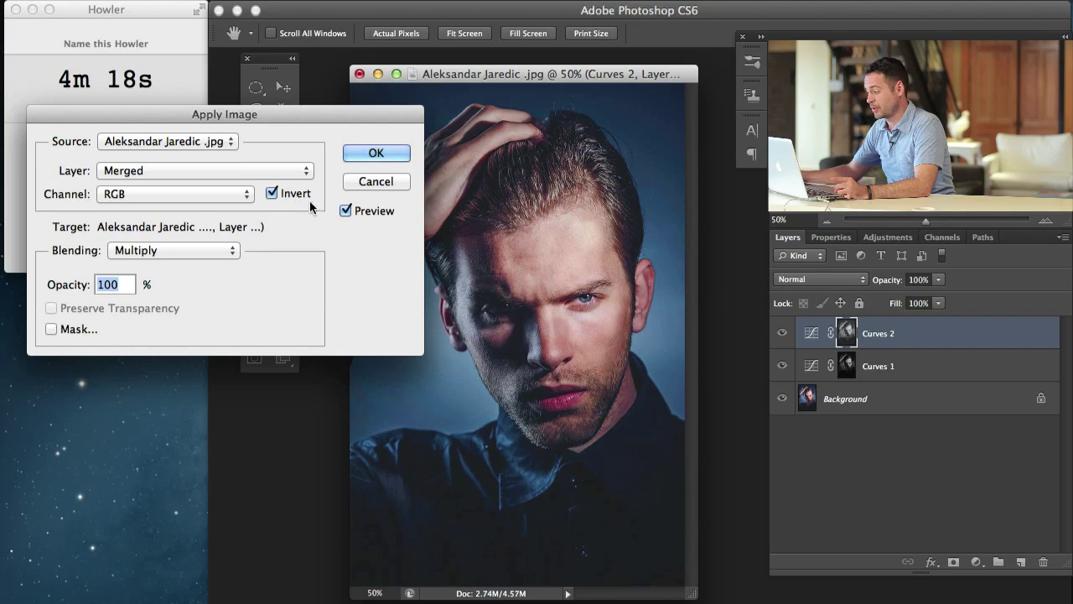
left_click(376, 153)
left_click(780, 364)
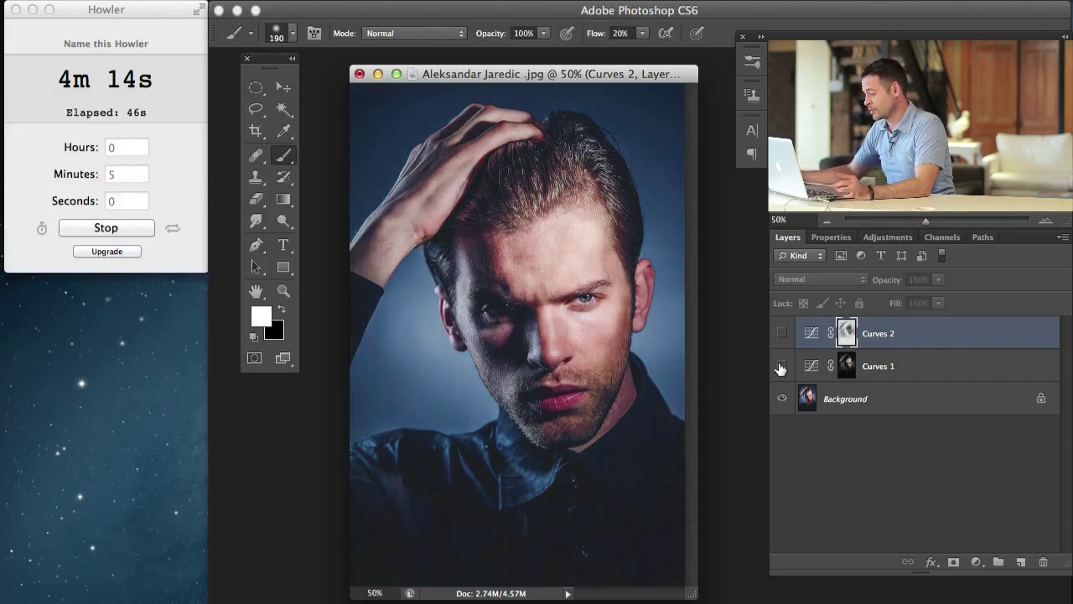
left_click(783, 333)
left_click(783, 334)
left_click(783, 332)
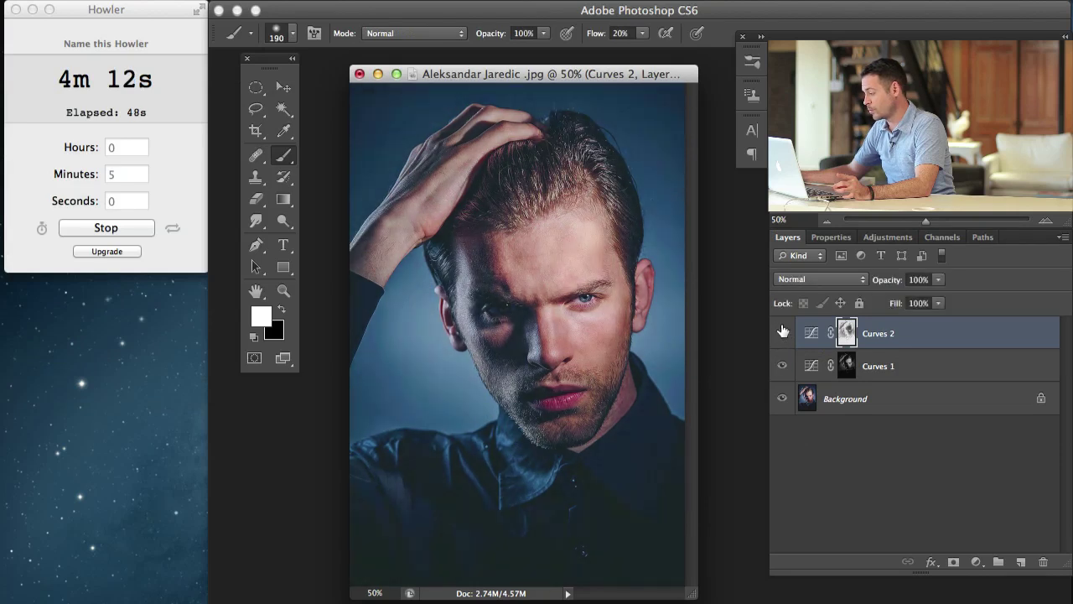
- Add a Hue/Saturation adjustment layer and target its Blues range by sampling the blue backdrop beside the man's shoulder
left_click(975, 561)
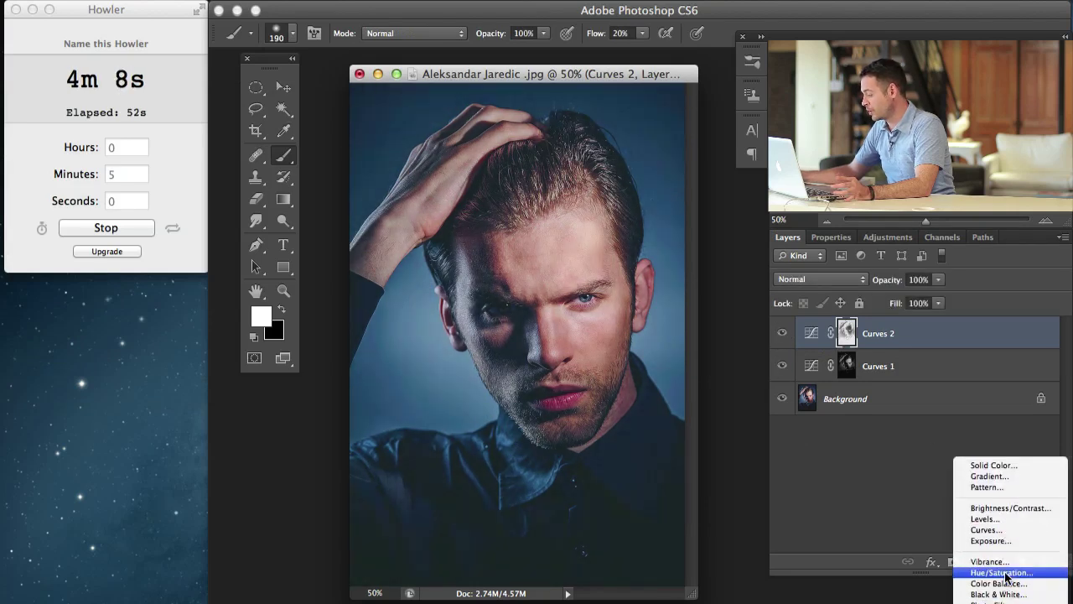
left_click(989, 570)
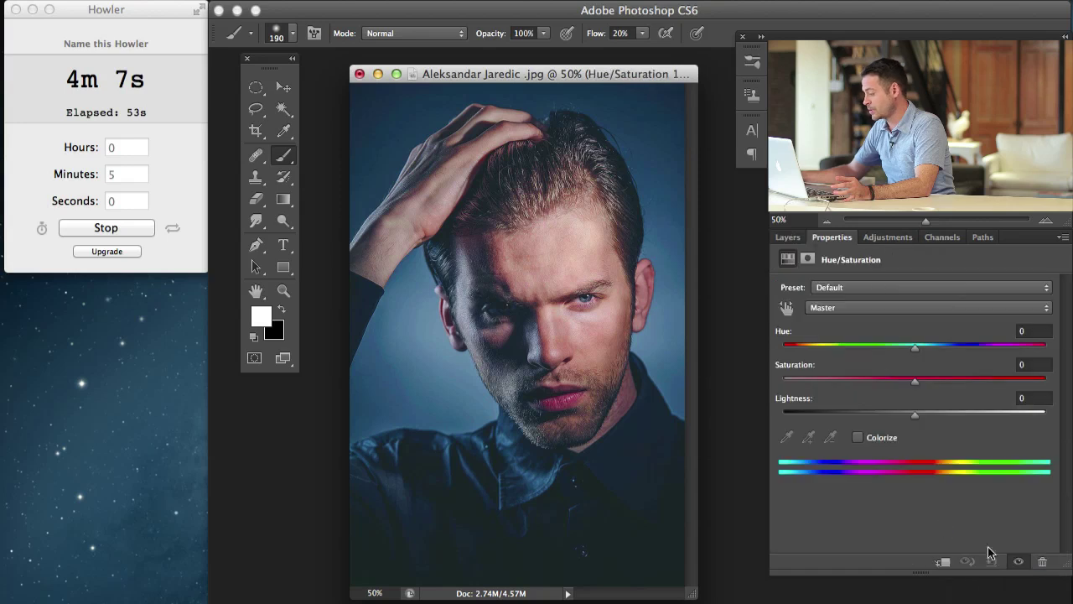
left_click(818, 310)
left_click(838, 361)
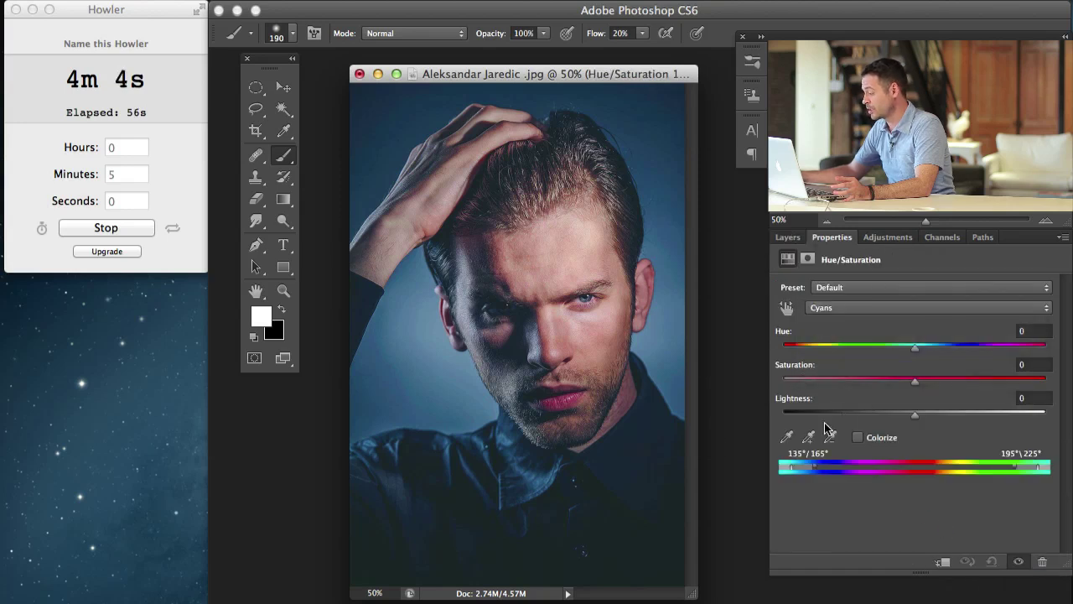
left_click(786, 437)
left_click(399, 378)
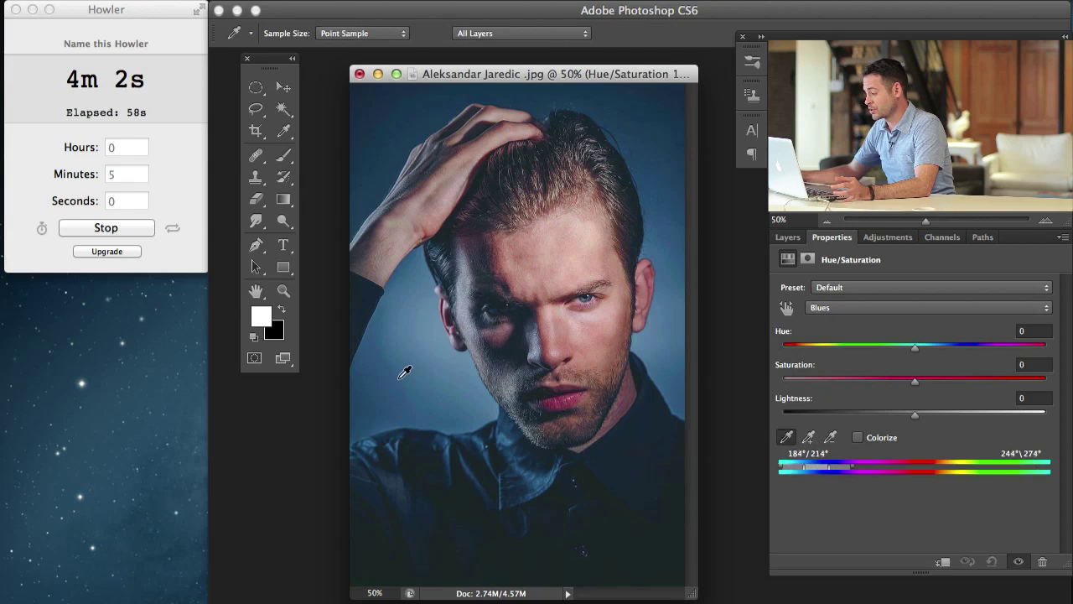
- Set the Blues lightness to -26 and saturation to +12, and compare the Hue/Saturation layer on and off
left_click_drag(893, 418, 881, 416)
left_click(931, 384)
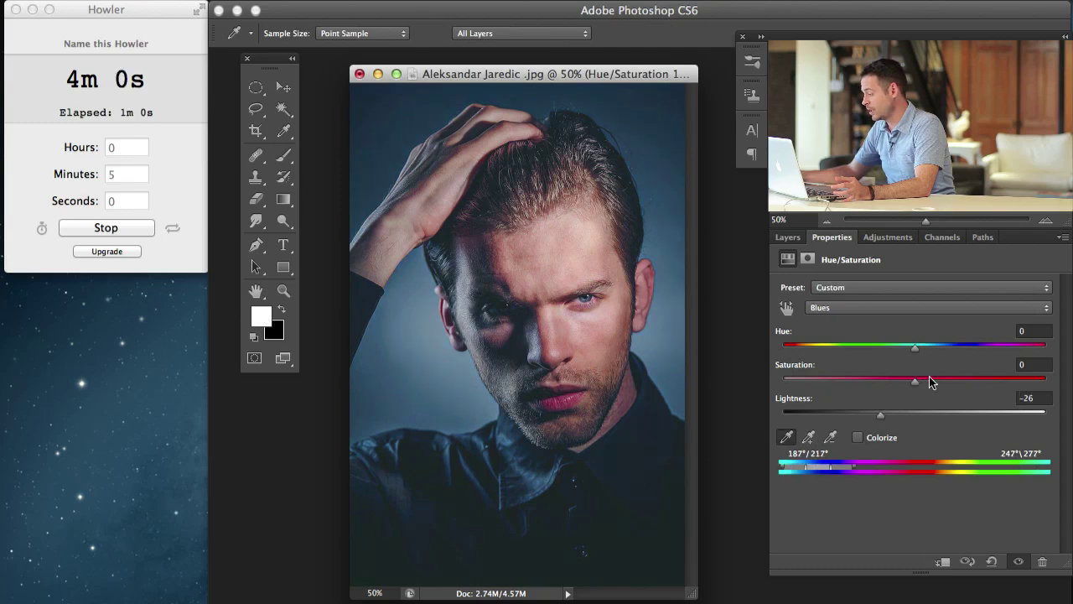
left_click_drag(915, 349, 915, 347)
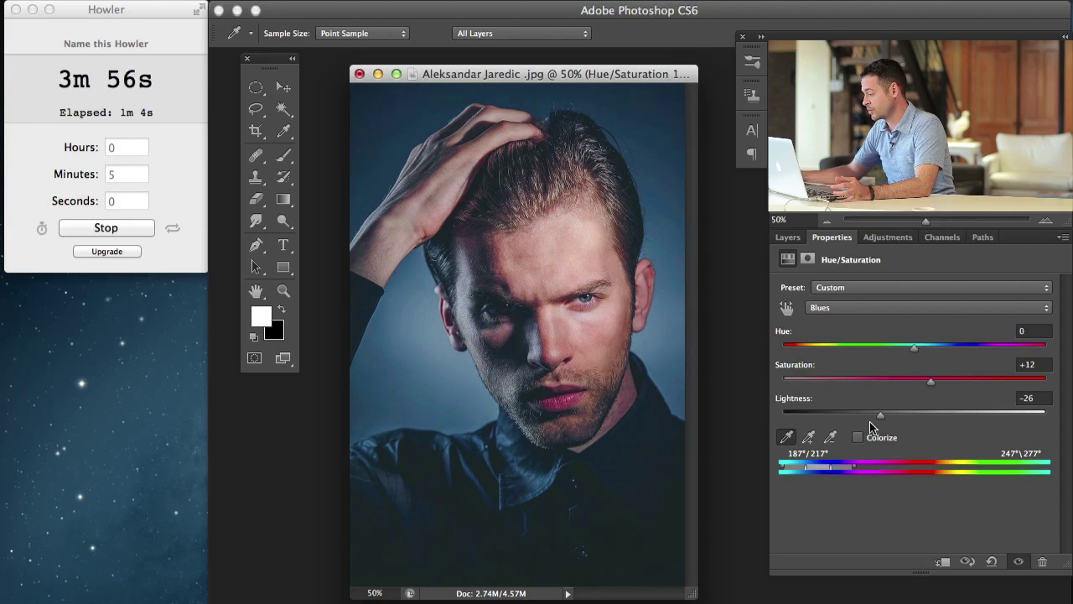
left_click(787, 238)
left_click(782, 334)
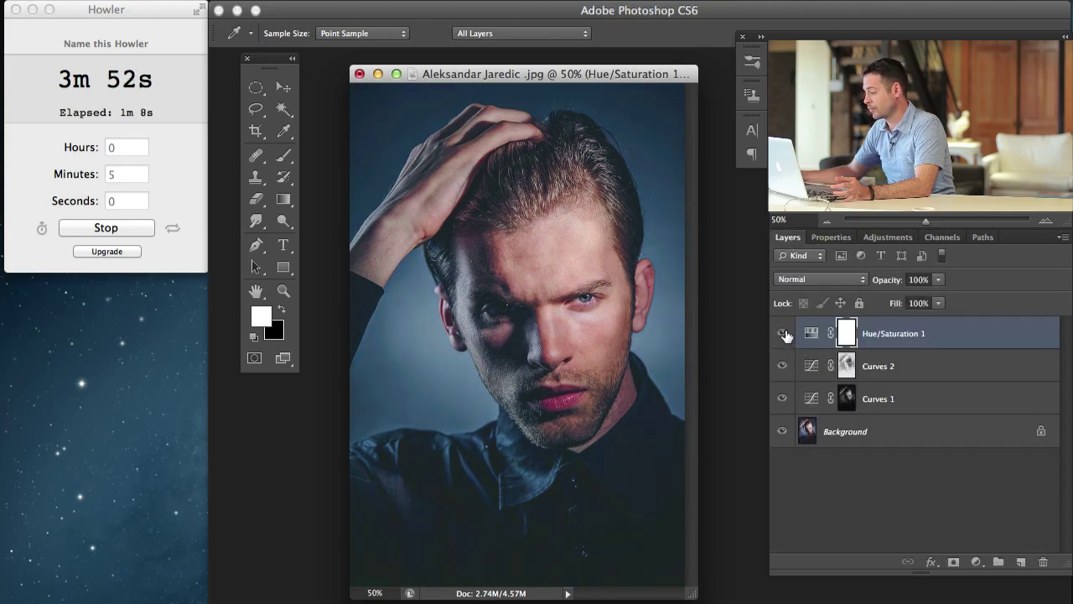
left_click(783, 335)
- Create a new empty layer above the adjustments and set the Brush to 10% flow and size 78
key("b")
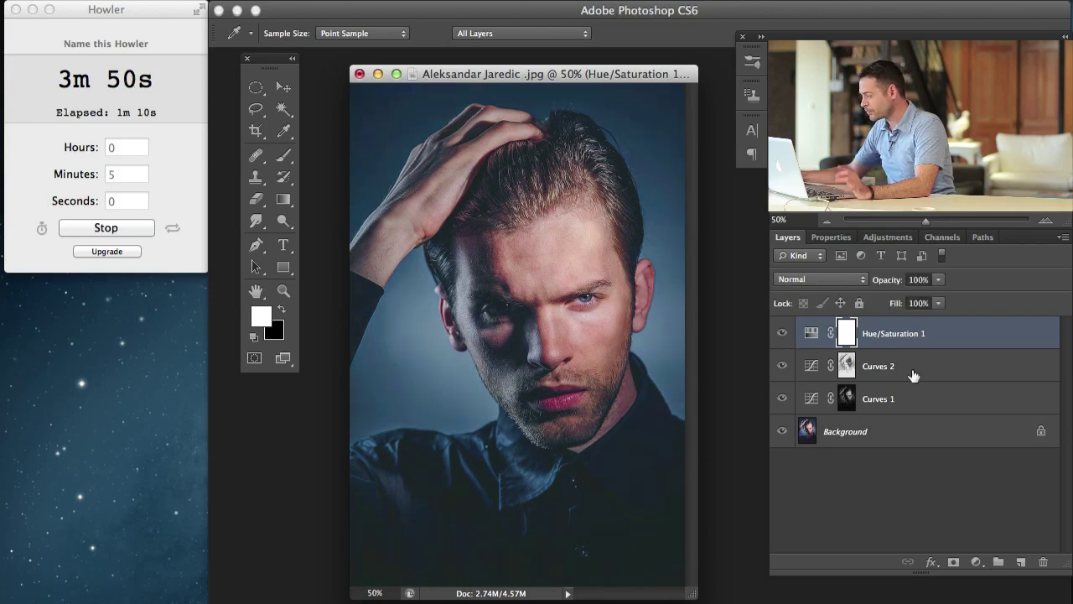
left_click(1020, 560)
key("x")
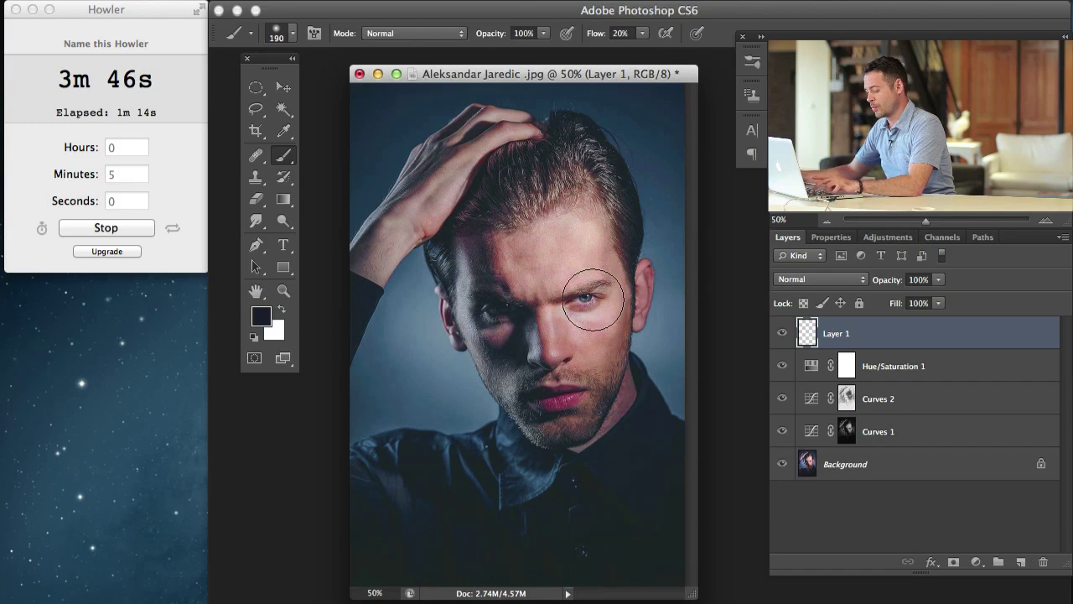
key("shift+1")
left_click_drag(591, 326, 570, 326)
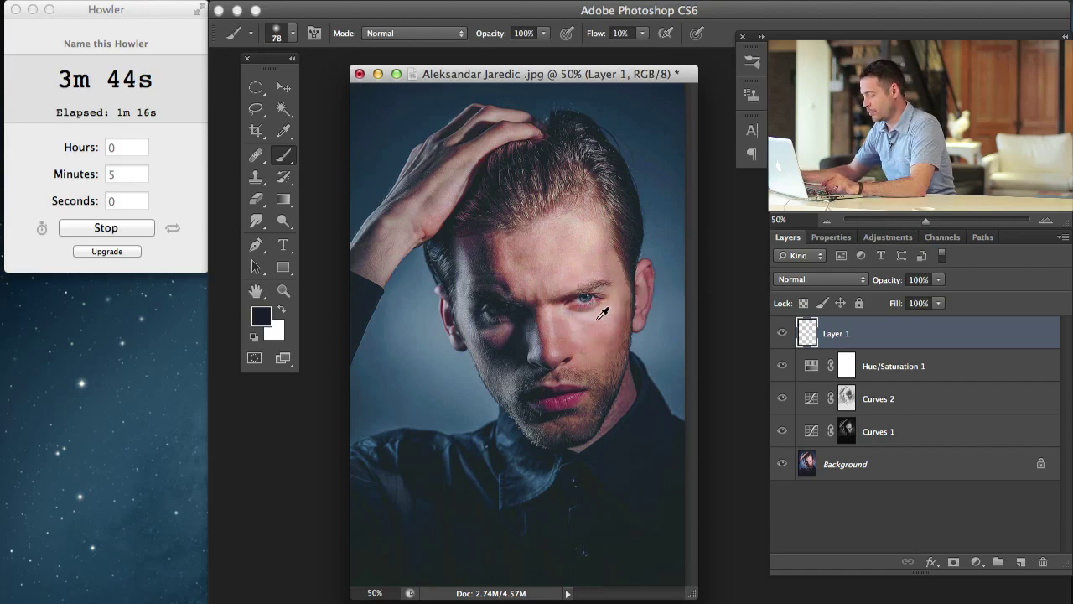
- Enlarge the brush to 98 and paint over the lit cheek and under-eye area with skin tones sampled nearby
left_click(596, 321, "alt")
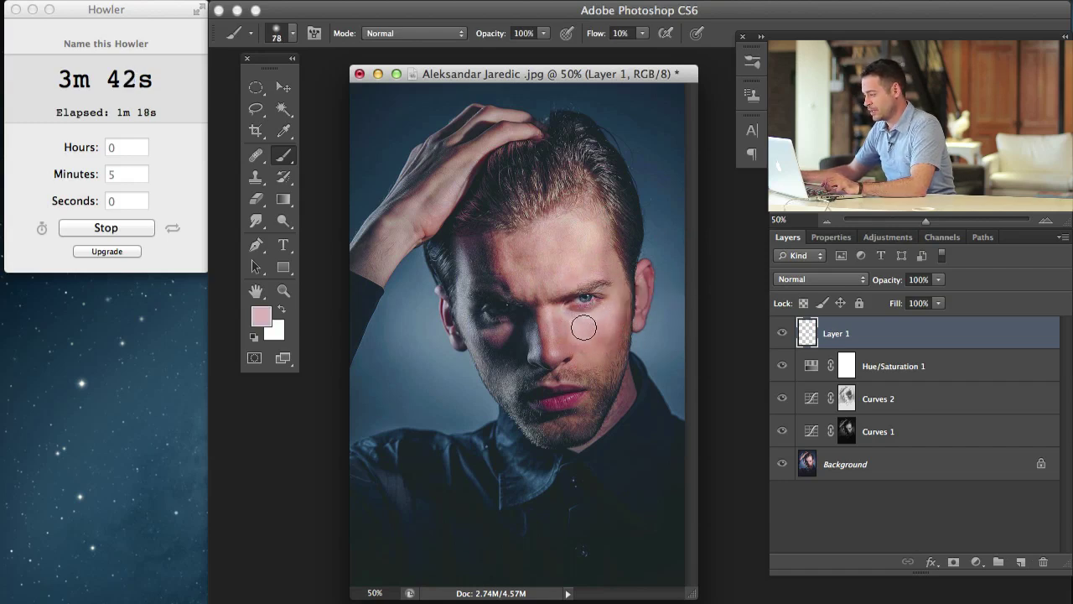
left_click_drag(597, 323, 605, 325)
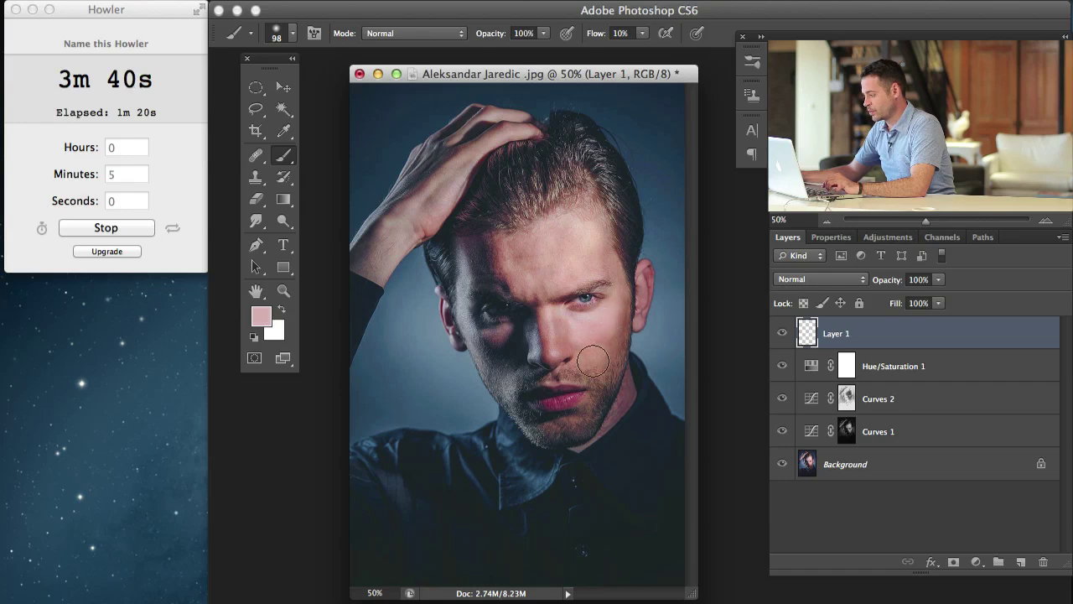
left_click(612, 320, "alt")
left_click(607, 314, "alt")
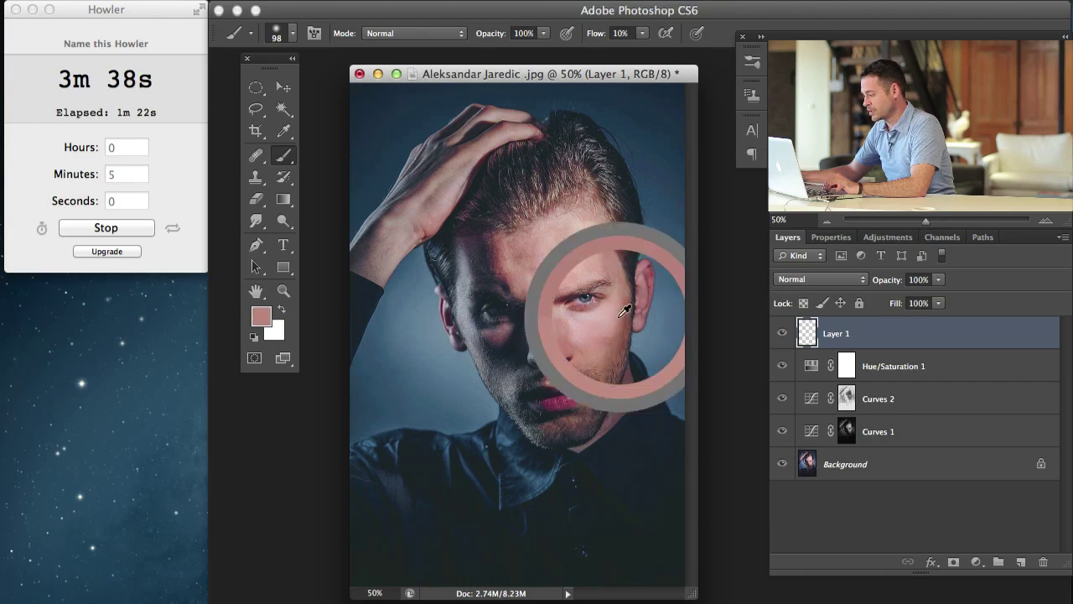
left_click(591, 322, "alt")
left_click(567, 317, "alt")
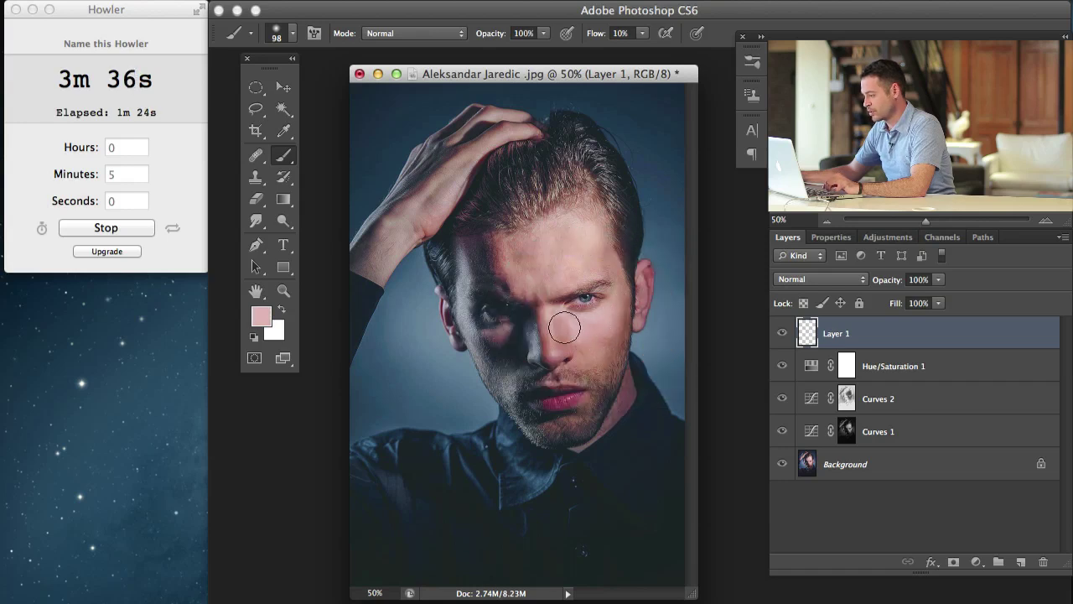
left_click(544, 315, "alt")
left_click(590, 339, "alt")
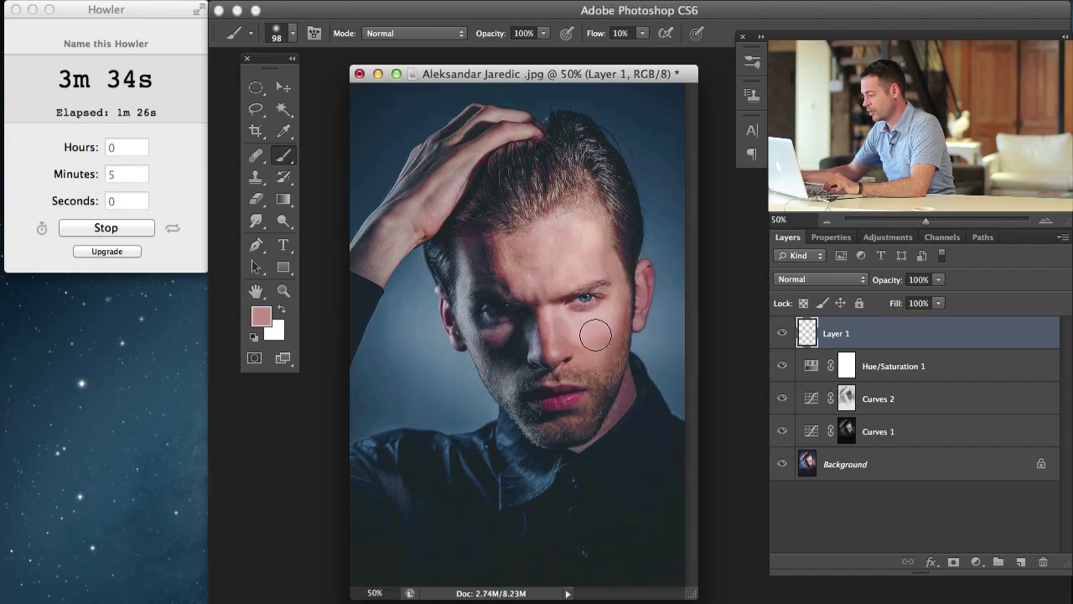
left_click(591, 319, "alt")
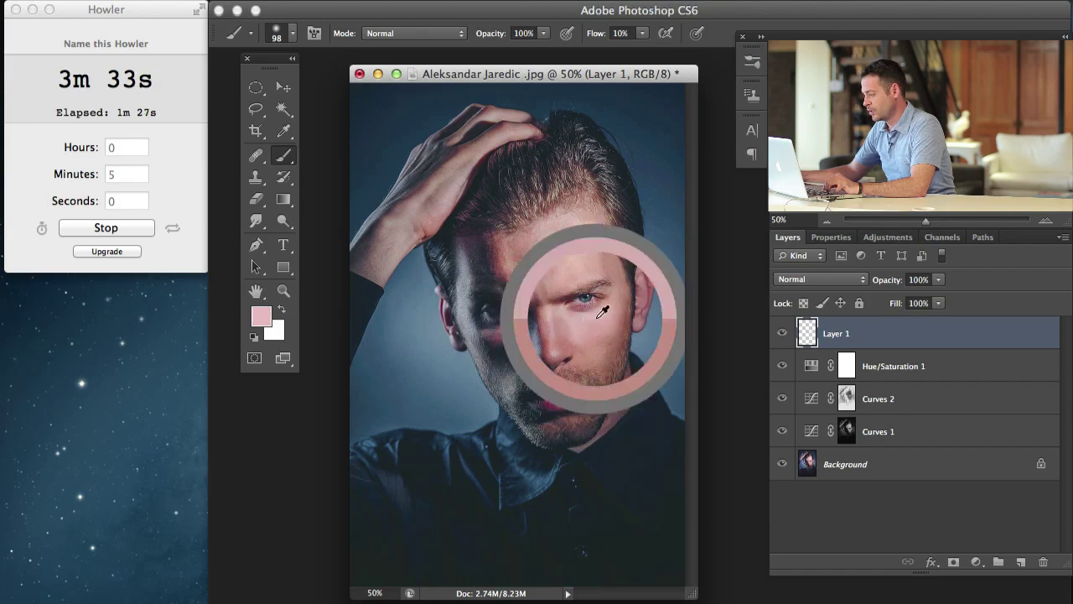
- Paint over the lit side of the forehead above the brow with skin tones sampled nearby
left_click(596, 262, "alt")
left_click(584, 229, "alt")
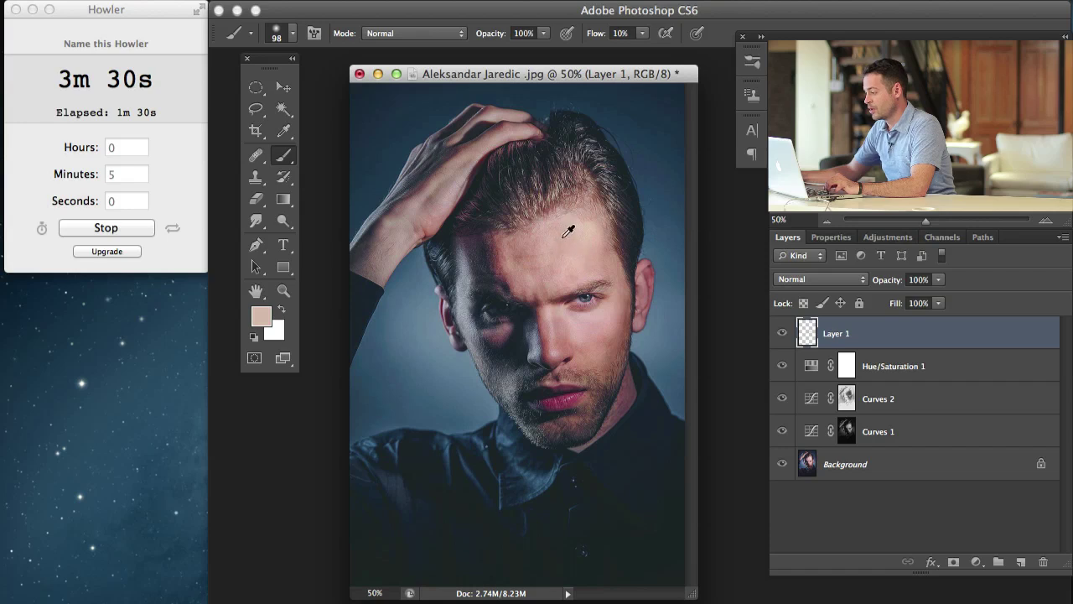
left_click(556, 240, "alt")
left_click(581, 255, "alt")
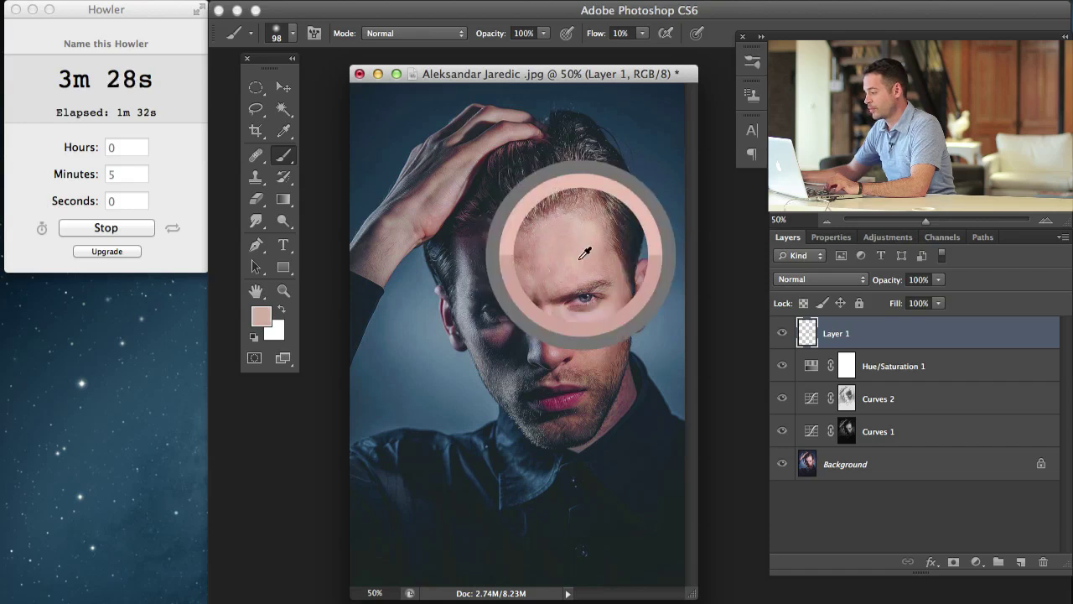
left_click(562, 268, "alt")
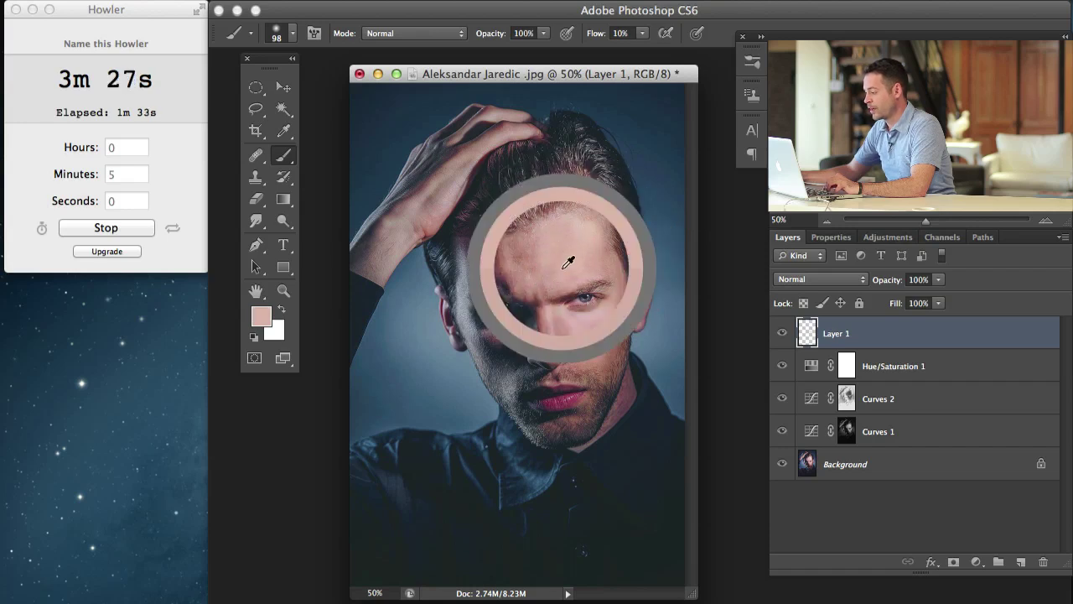
- Reduce the brush to 70 and smooth the shadowed side of the forehead with darker skin tones sampled there
left_click(511, 242, "alt")
left_click(524, 258, "alt")
left_click_drag(508, 259, 496, 259)
left_click(494, 249, "alt")
left_click(510, 234, "alt")
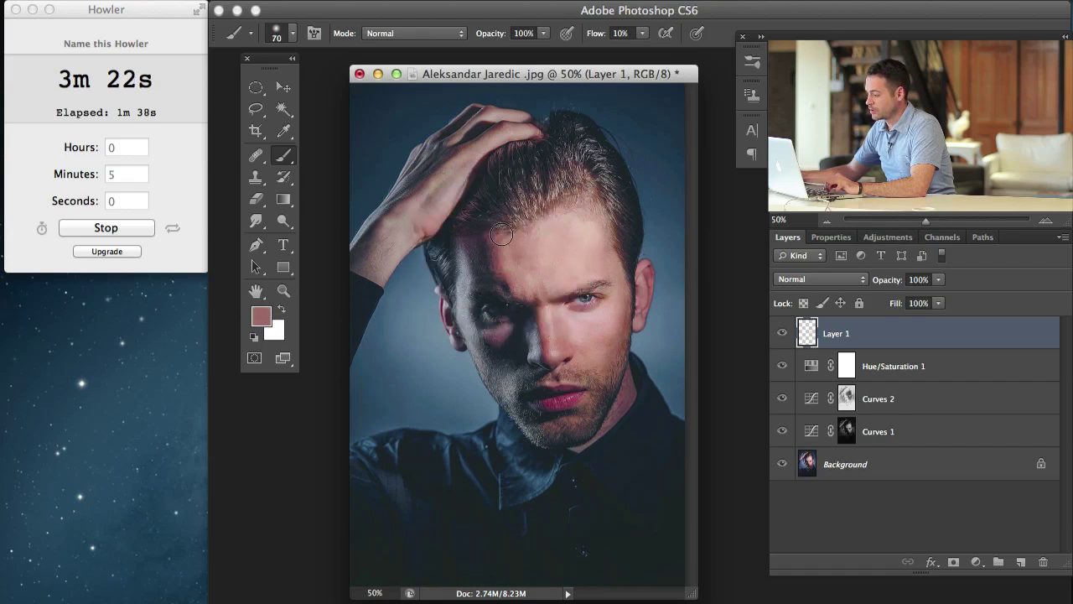
left_click(504, 273, "alt")
left_click(529, 241, "alt")
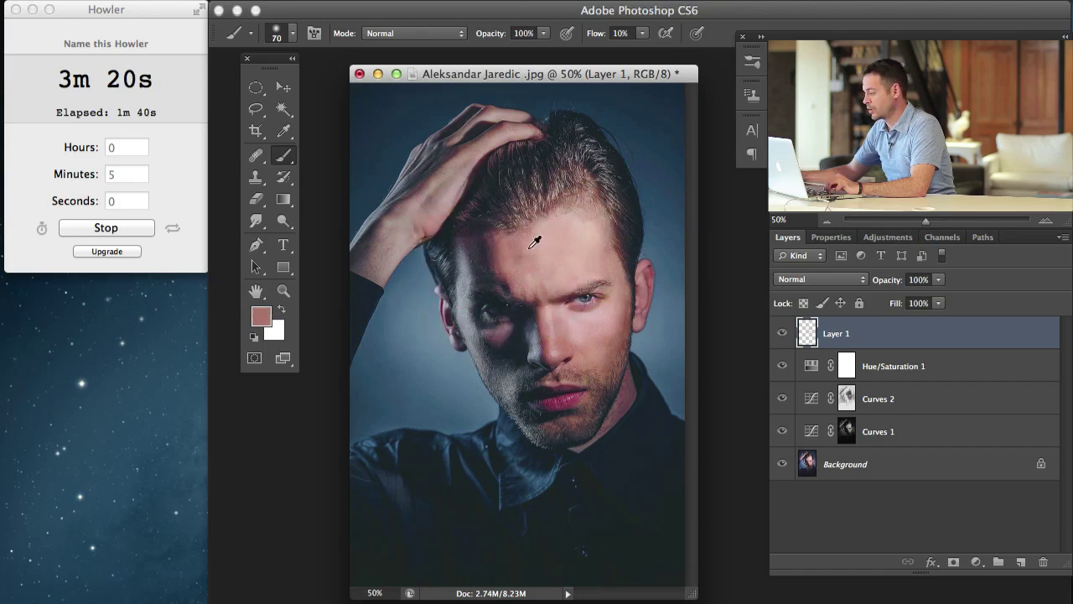
- Enlarge the brush to 94 and blend the middle of the forehead into its bright area using sampled tones
left_click(529, 248, "alt")
left_click_drag(514, 258, 525, 259)
left_click(528, 248, "alt")
left_click(572, 233, "alt")
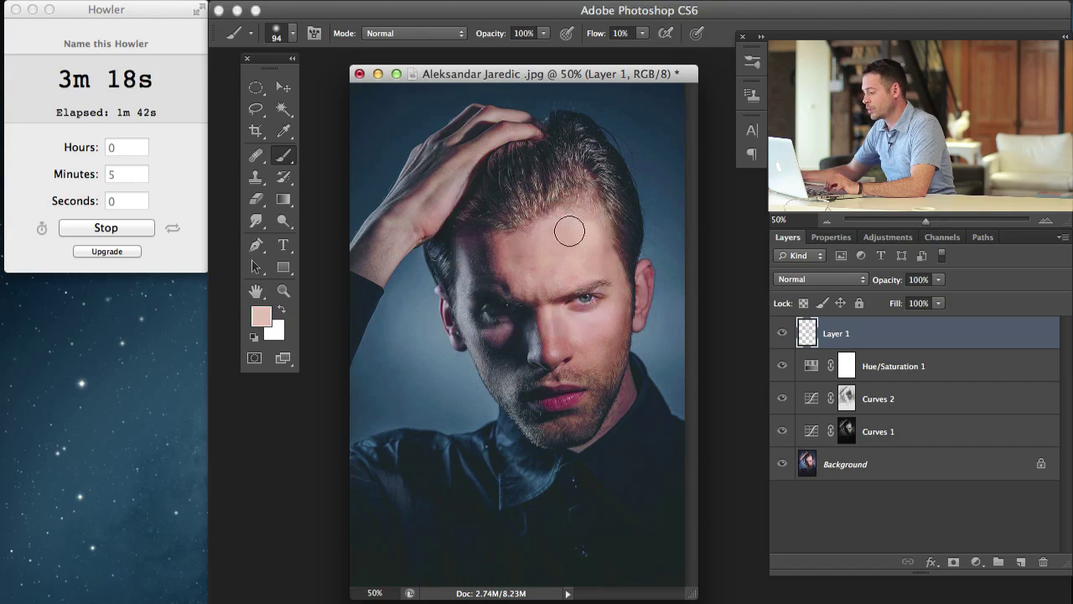
left_click(559, 256, "alt")
left_click(577, 250, "alt")
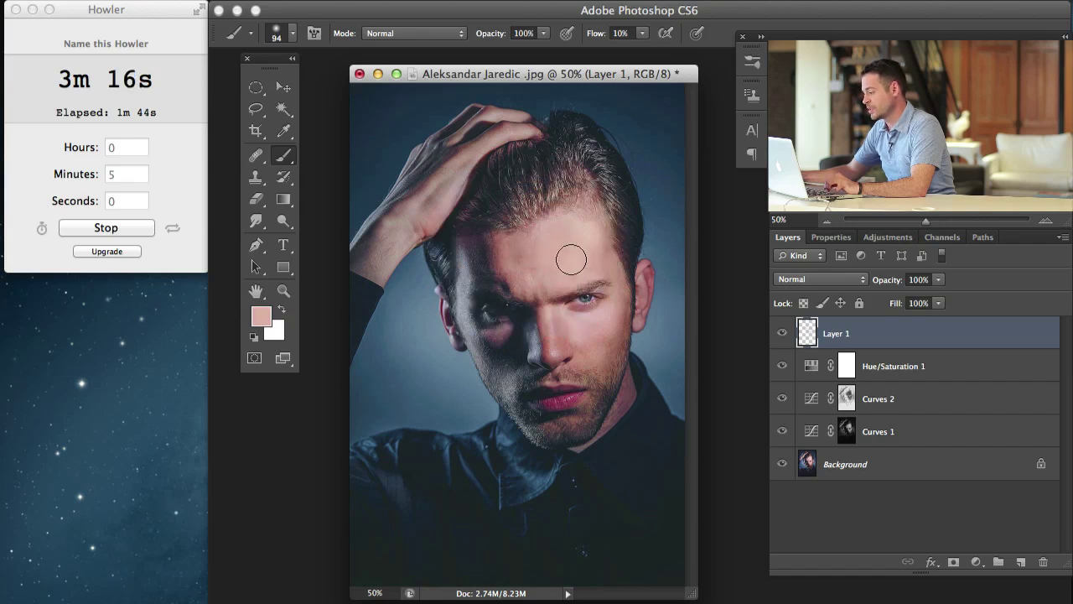
- Enlarge the brush to 118 and even out the lit temple and central forehead with newly sampled skin tones
left_click_drag(611, 253, 621, 253)
left_click(610, 257, "alt")
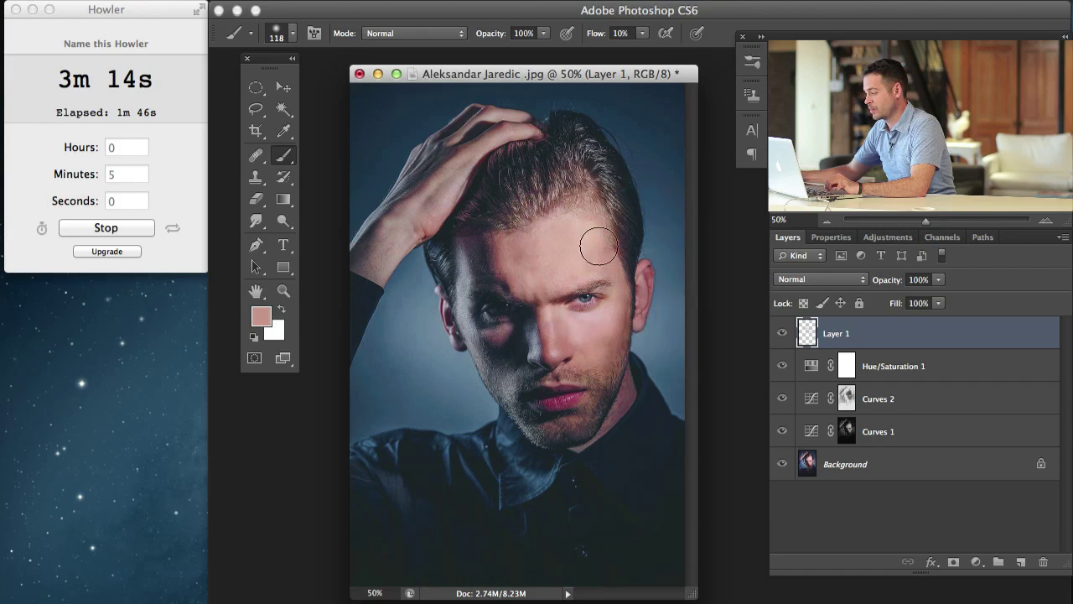
left_click(551, 238, "alt")
left_click(528, 266, "alt")
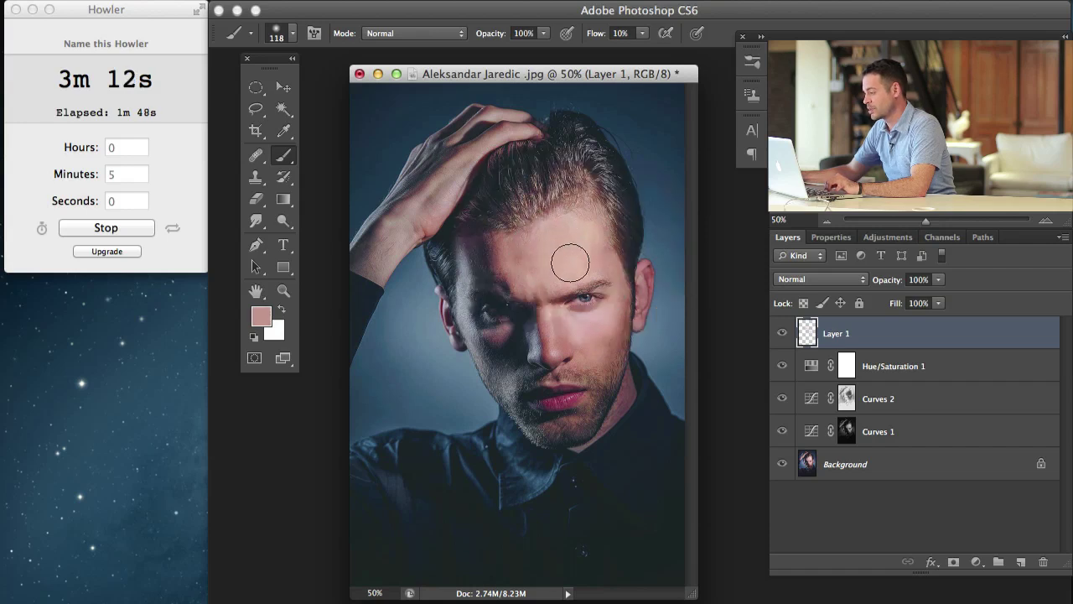
left_click(541, 240, "alt")
left_click(550, 273, "alt")
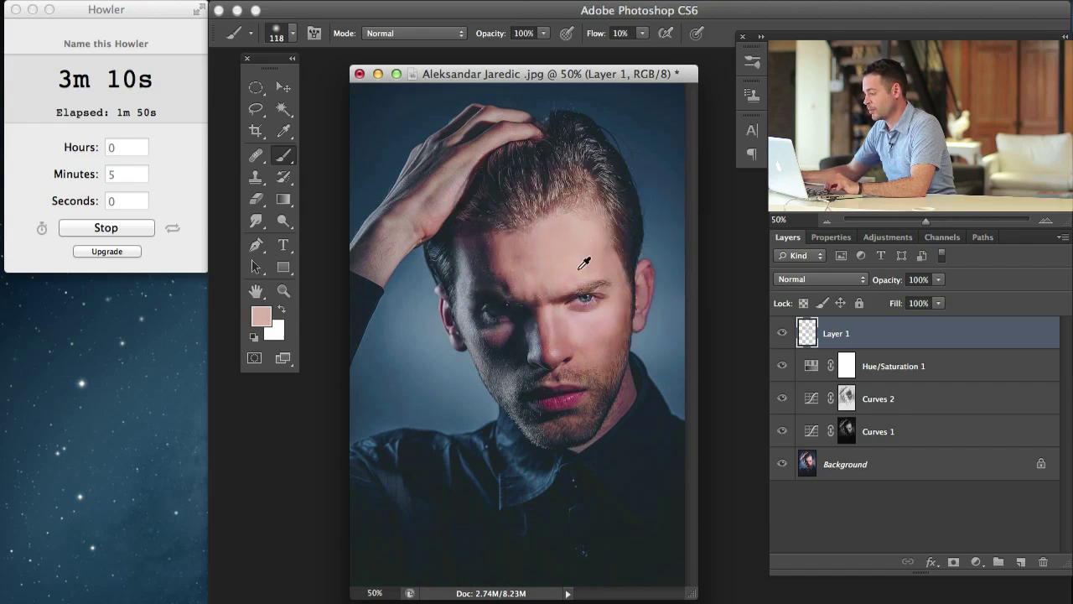
- Reduce the brush to 102 and paint over the lit cheek down to the beard edge with sampled skin tones
left_click(600, 322, "alt")
left_click_drag(617, 324, 611, 325)
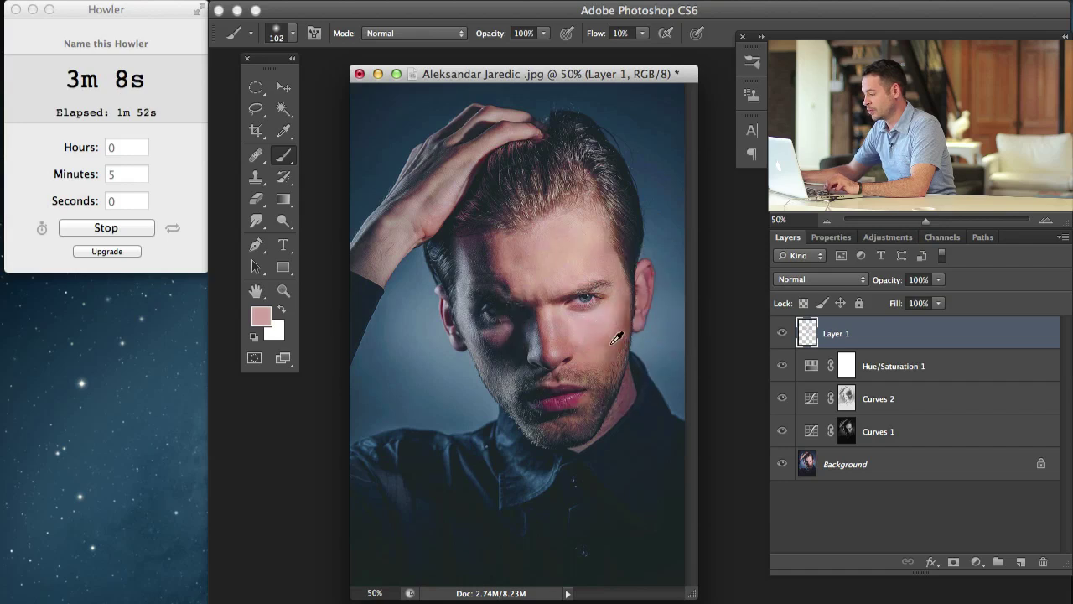
left_click(612, 341, "alt")
left_click(612, 322, "alt")
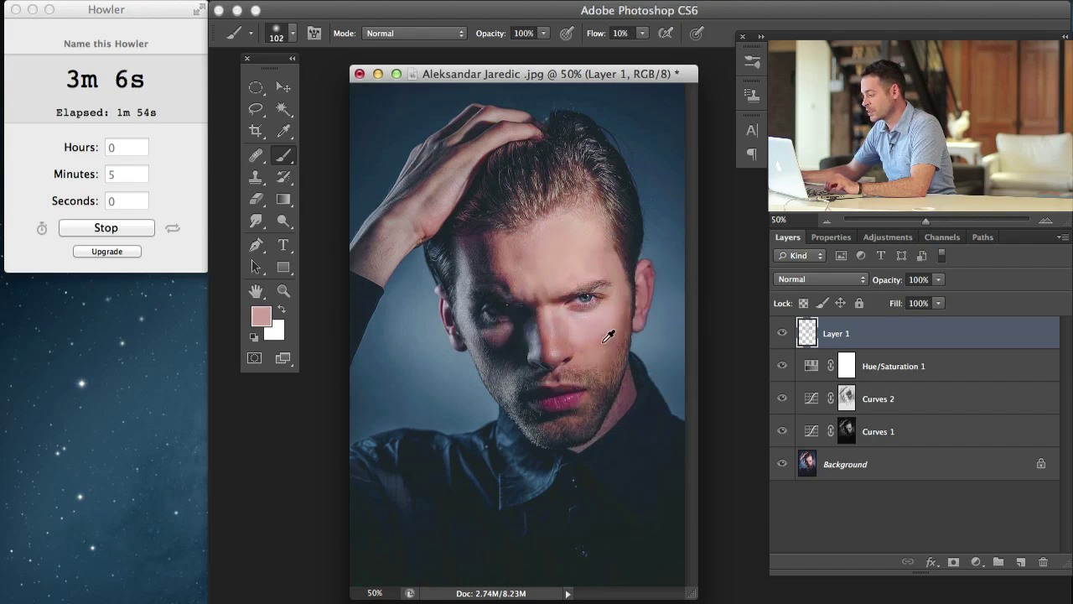
left_click(590, 341, "alt")
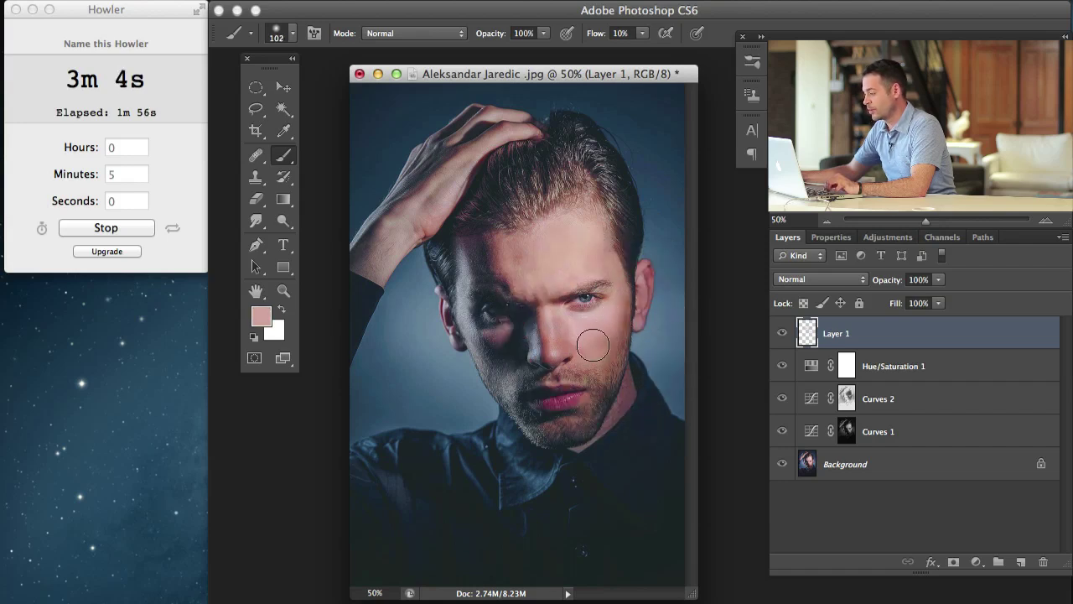
left_click(572, 339, "alt")
left_click(592, 356, "alt")
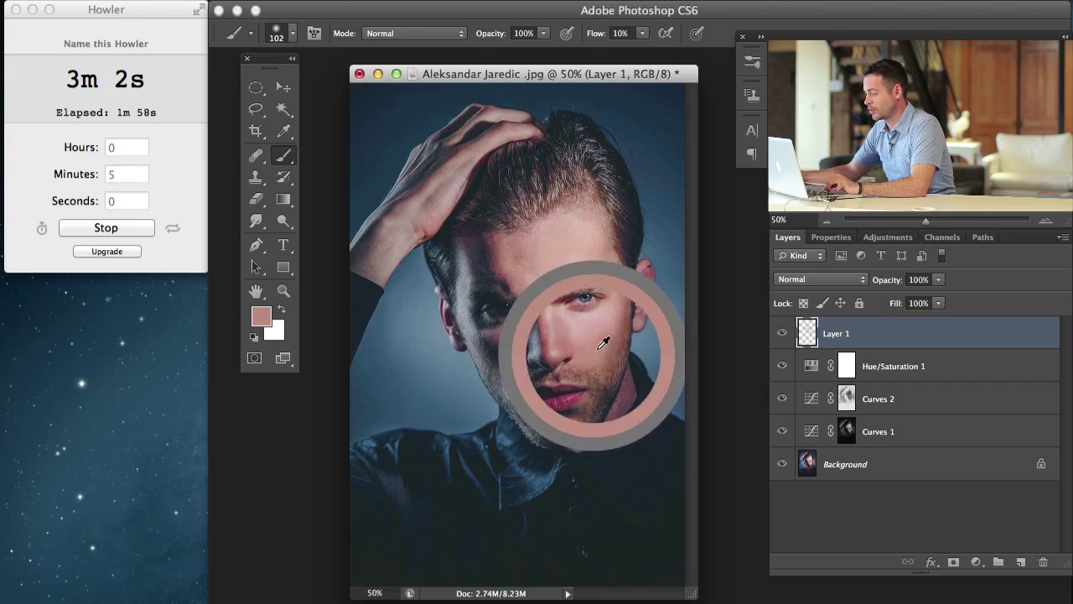
left_click(602, 340, "alt")
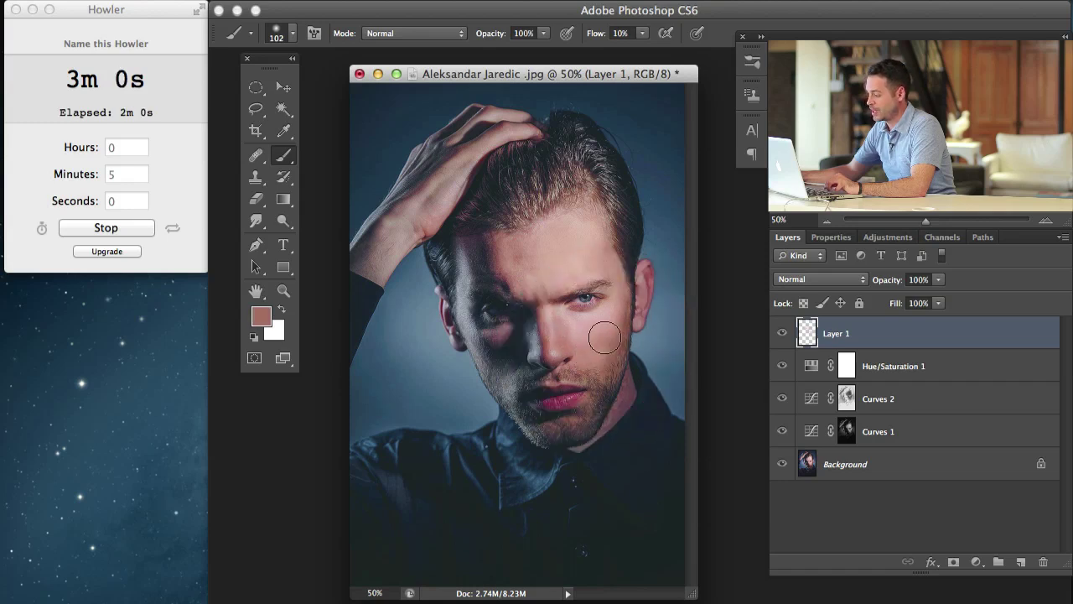
- Touch up the lower forehead with sampled tones, and smooth the lit cheek beside the nose with the brush reduced to 62
left_click(590, 265, "alt")
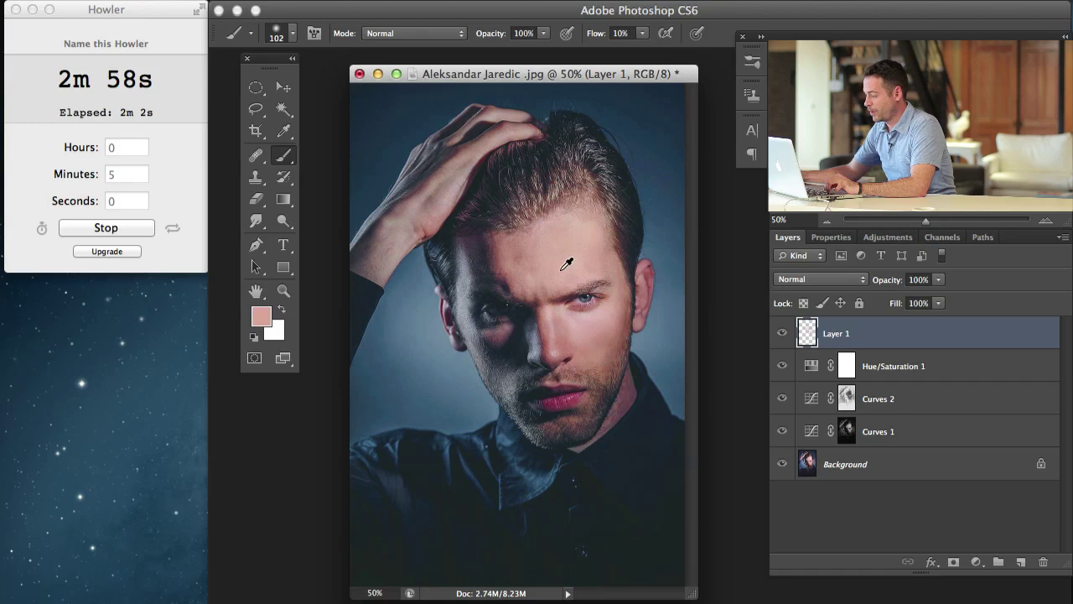
left_click(520, 254, "alt")
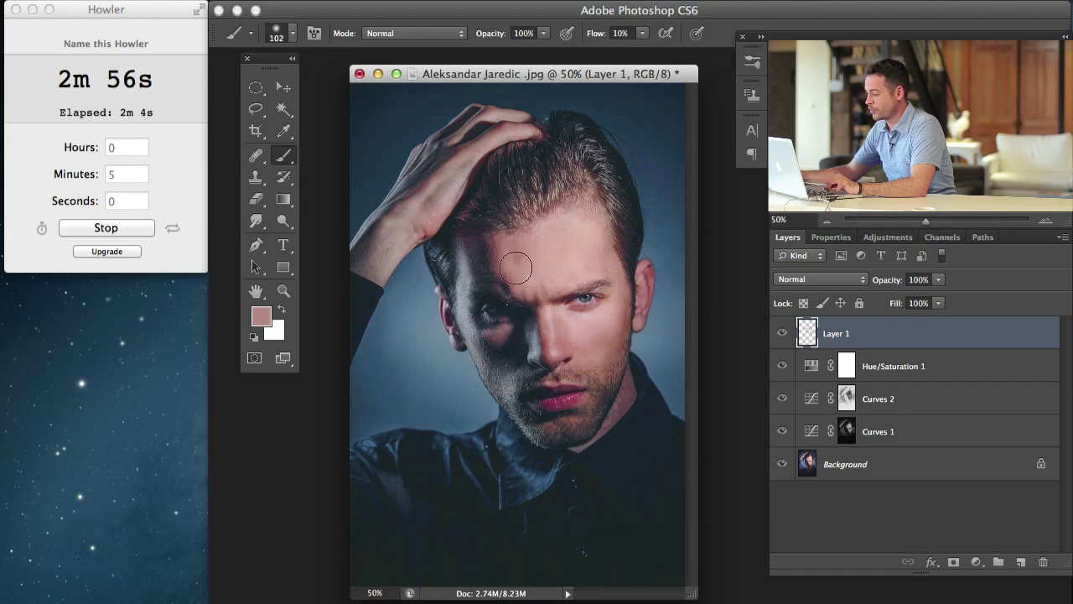
left_click(543, 271, "alt")
left_click(585, 330, "alt")
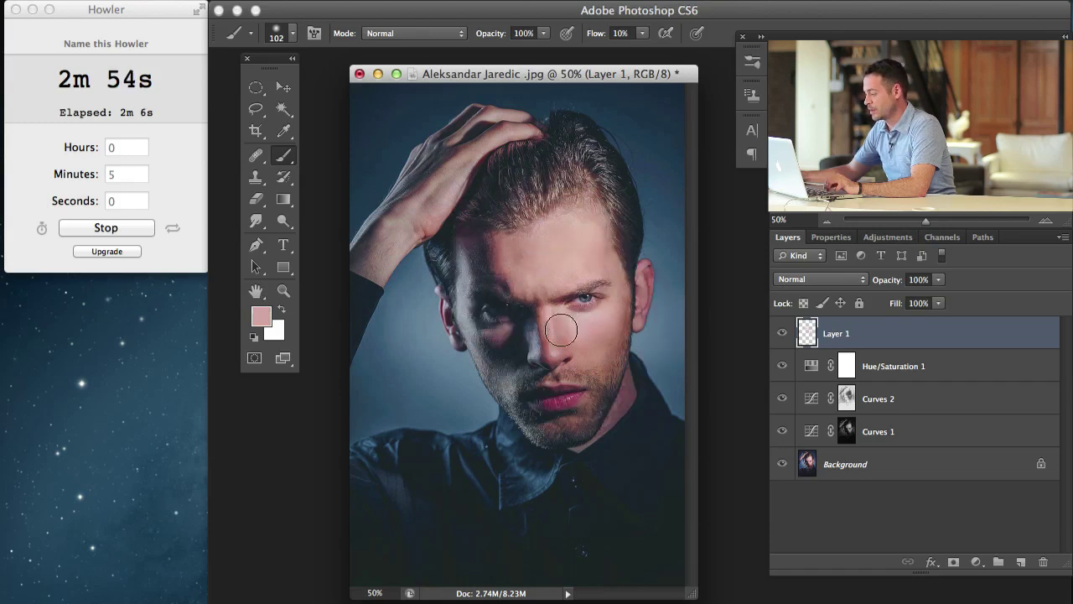
left_click_drag(568, 330, 551, 330, "ctrl+alt")
left_click(558, 335, "alt")
left_click(566, 321, "alt")
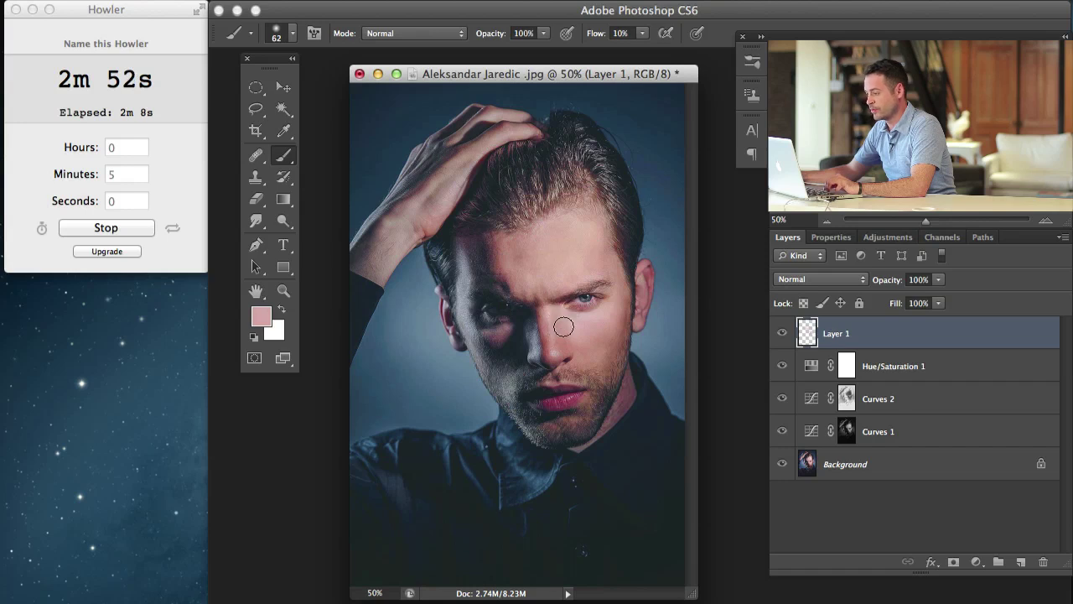
- Compare the portrait with the painted skin layer repeatedly hidden and shown
left_click(785, 333)
left_click(786, 333)
left_click(785, 333)
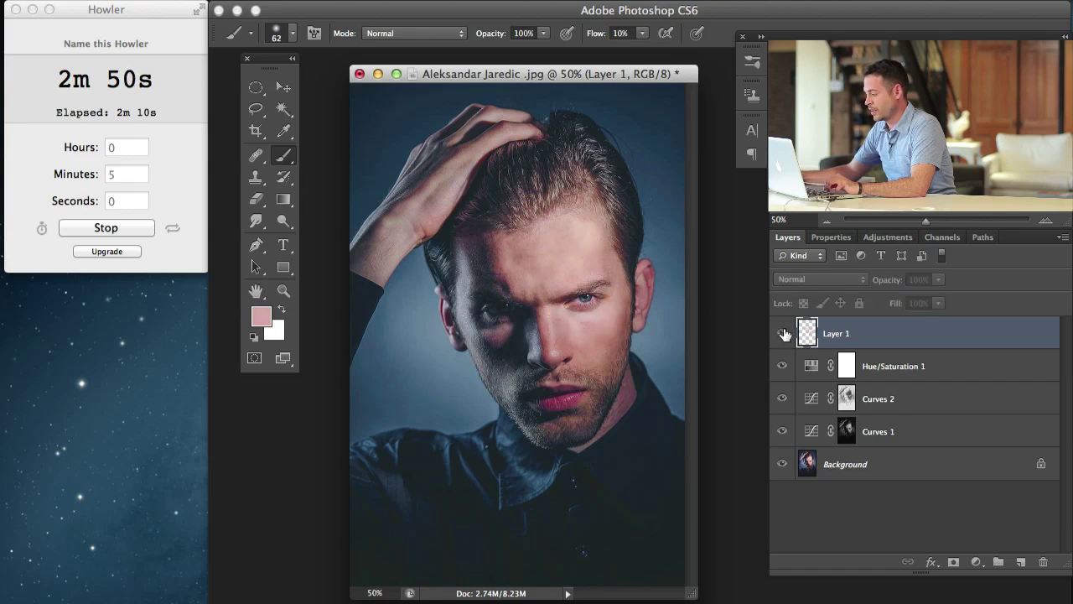
left_click(786, 333)
left_click(785, 333)
left_click(784, 333)
left_click(784, 334)
left_click(784, 333)
left_click(783, 335)
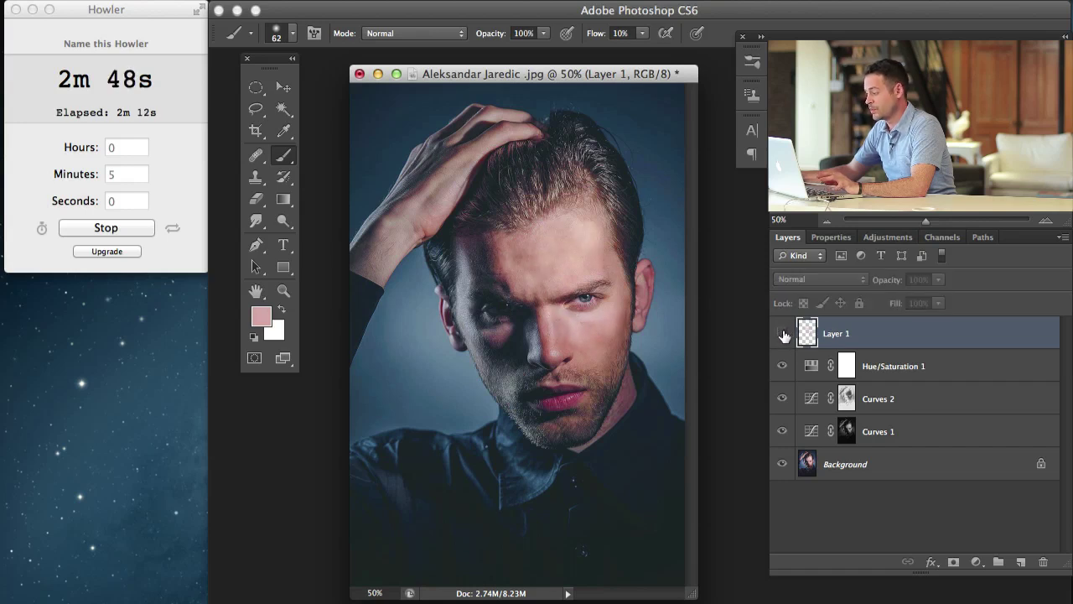
left_click(782, 335)
left_click(781, 335)
left_click(782, 335)
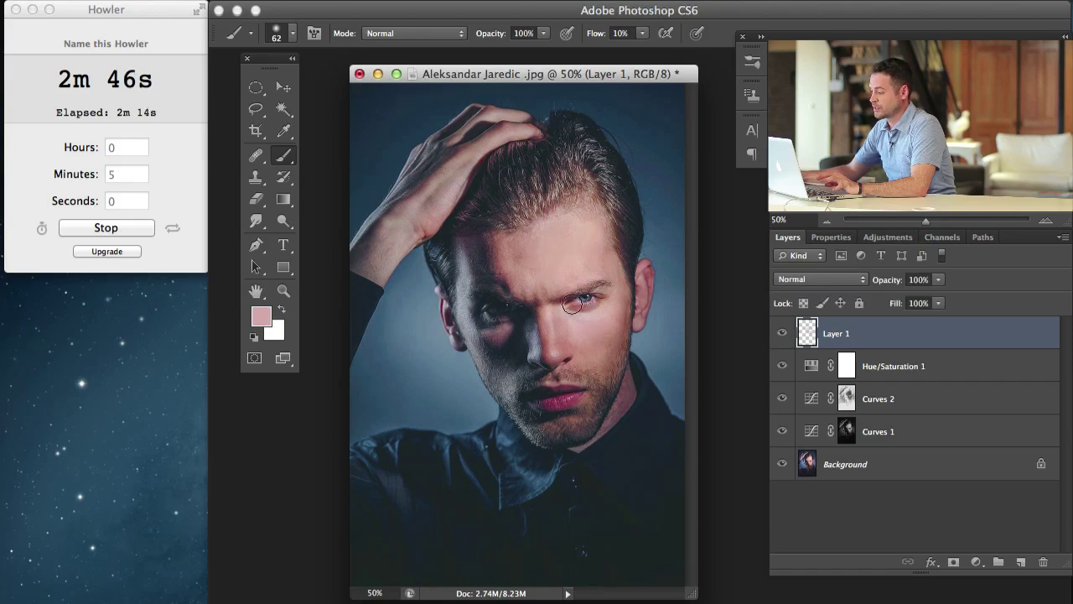
left_click(781, 335)
left_click(781, 335)
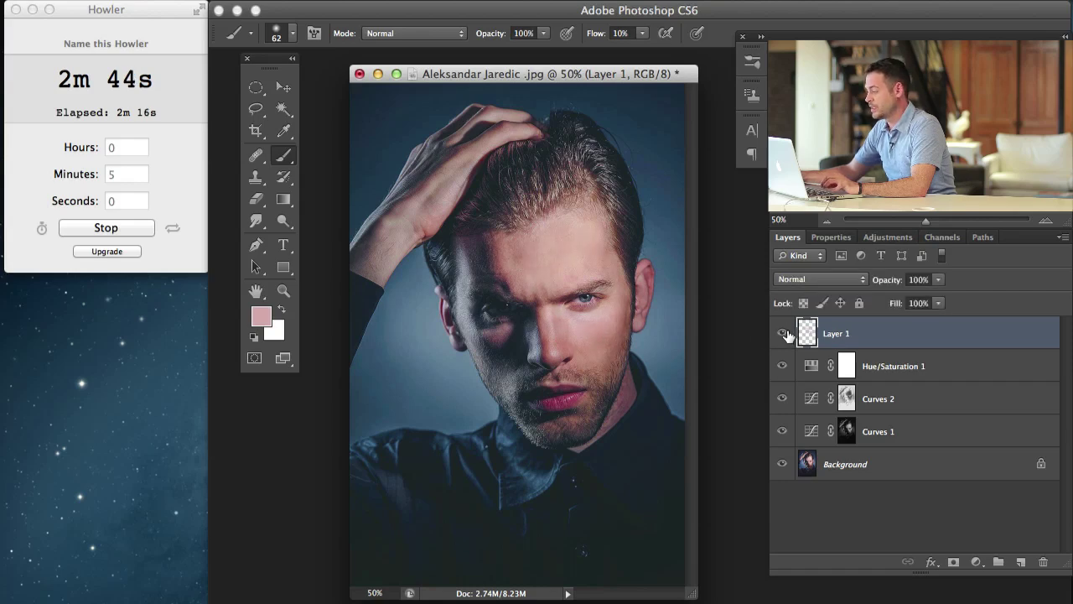
- Examine the forehead and lit eye at 200% with the painted skin layer on and off
key("super+1")
key("super+equal")
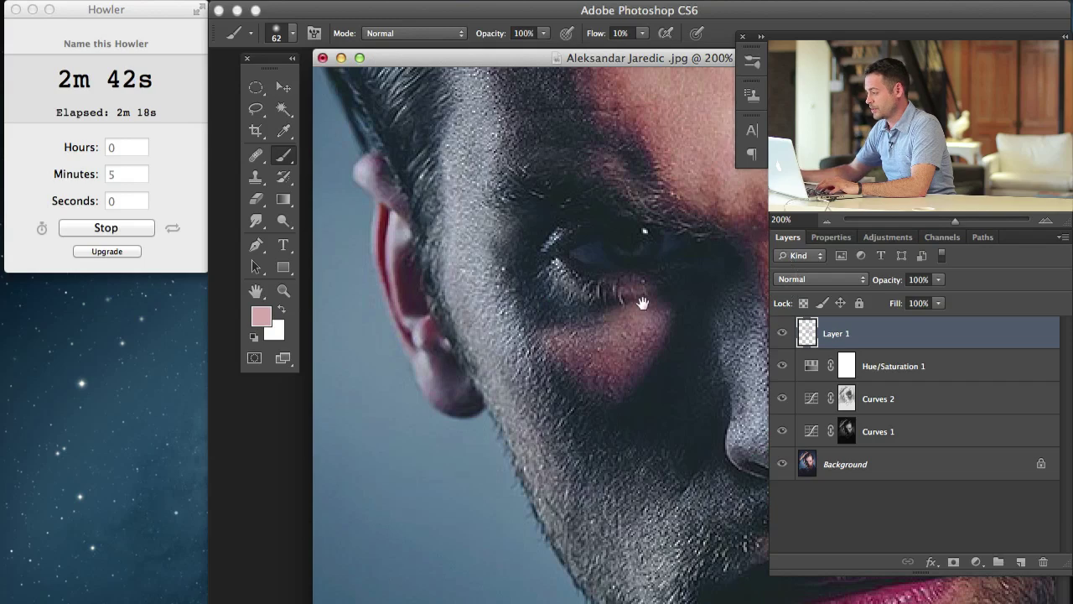
left_click_drag(642, 301, 523, 515)
left_click(781, 335)
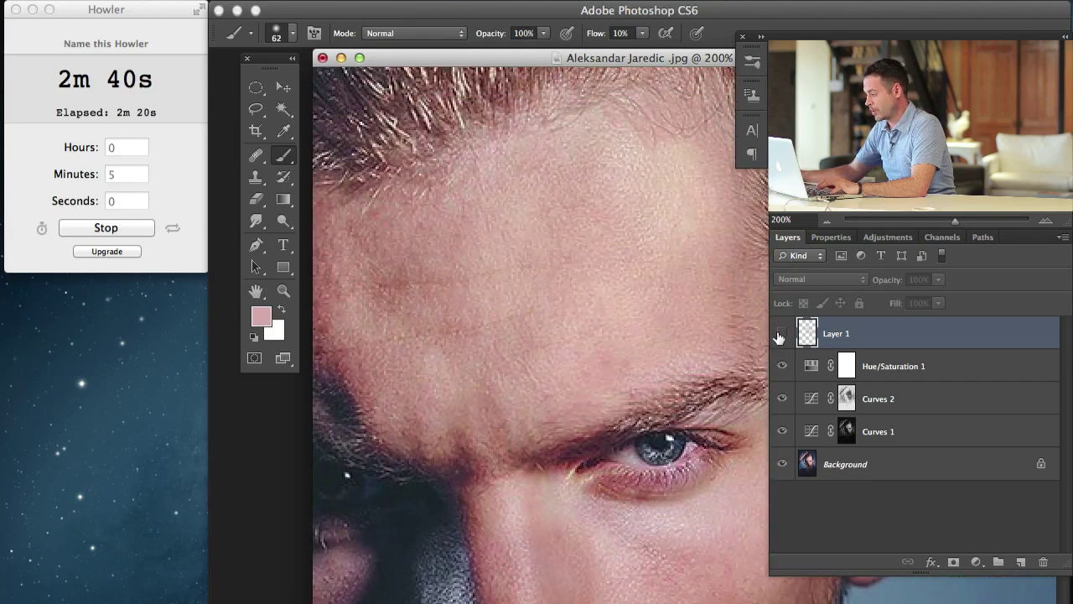
left_click(781, 334)
left_click(781, 335)
left_click(781, 334)
left_click(782, 334)
left_click(781, 334)
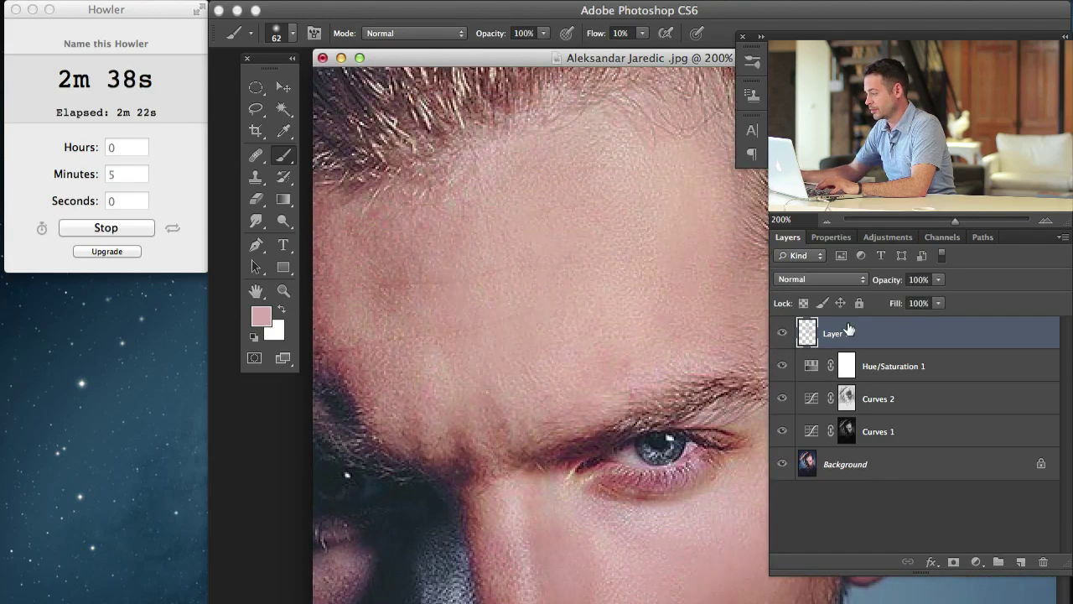
mouse_move(891, 284)
left_mouse_down()
mouse_move(877, 285)
mouse_move(946, 281)
left_mouse_up()
- Add a Curves adjustment layer above the painted layer and raise the midtones of its Blue and Green channels
key("super+minus")
key("super+minus")
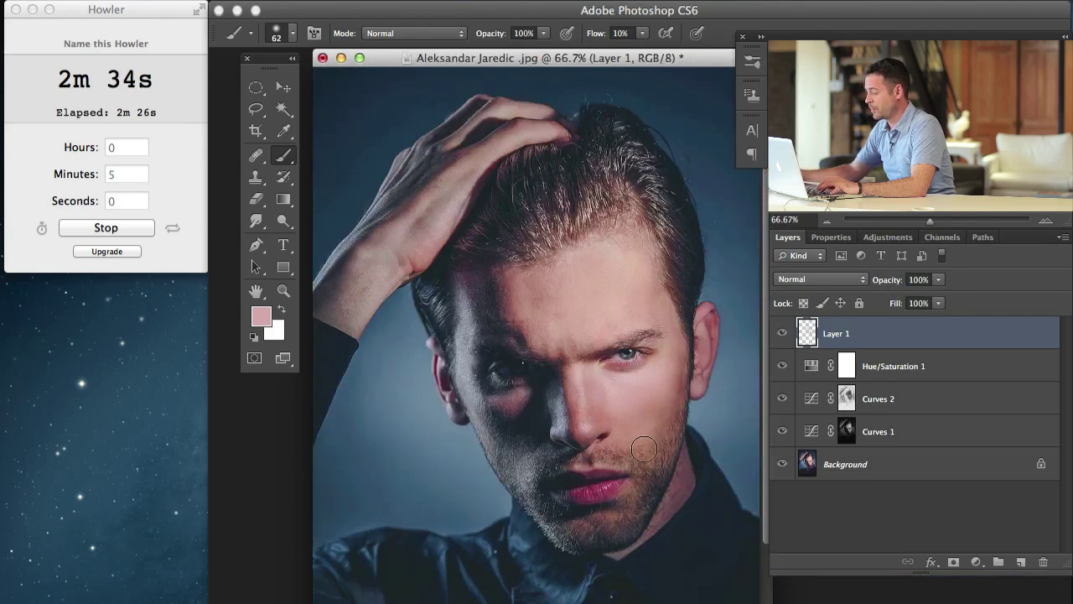
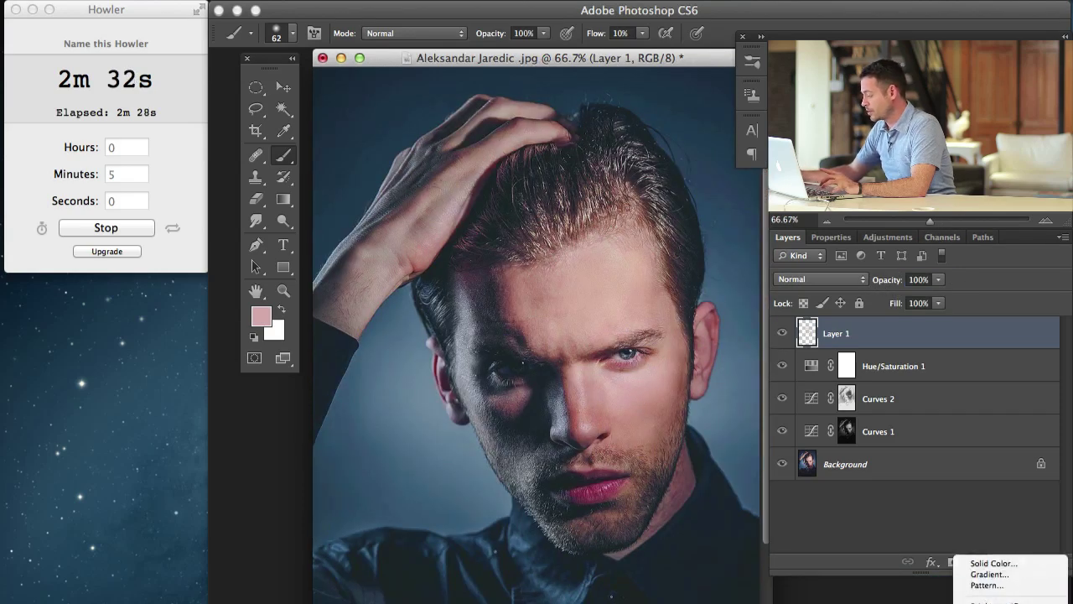
left_click(980, 548)
left_click(842, 306)
left_click(846, 342)
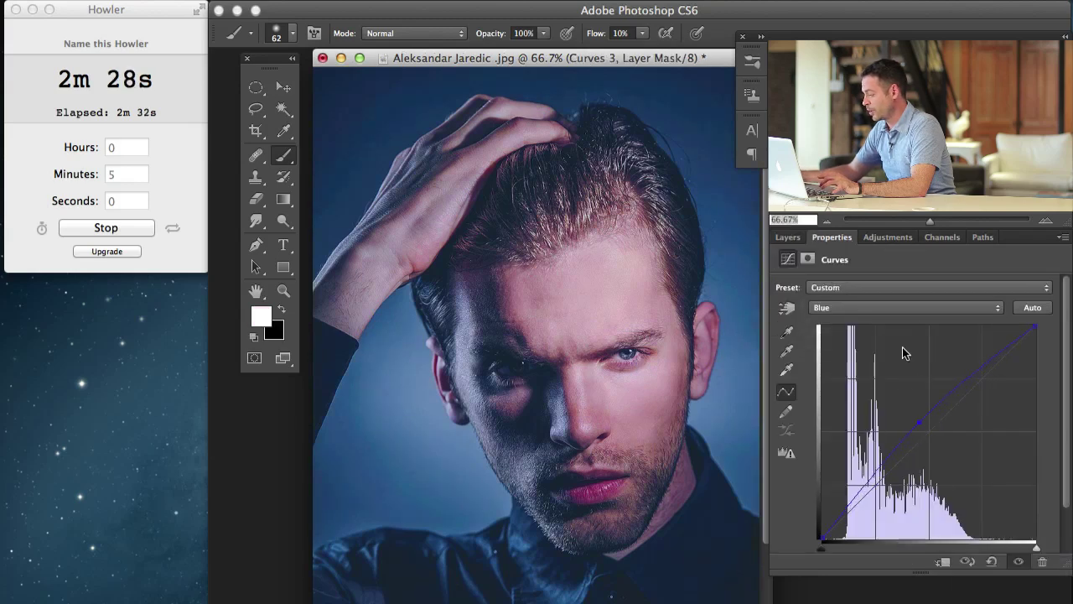
left_click(880, 307)
left_click(881, 295)
left_click_drag(926, 439, 920, 424)
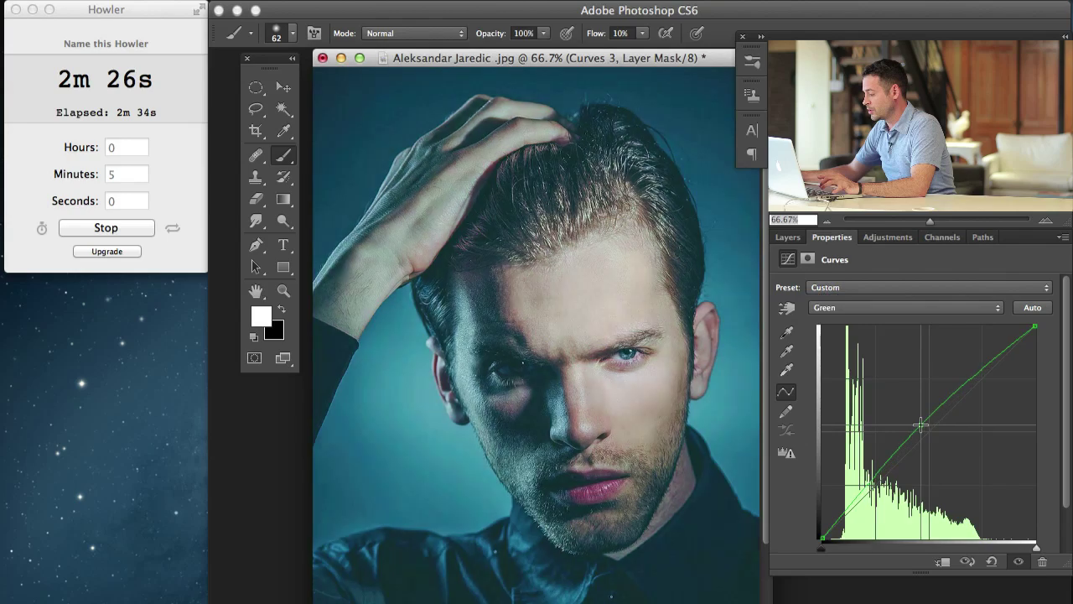
- Invert the new Curves layer's mask to black to hide the colour shift
key("super+equal")
key("super+equal")
key("super+equal")
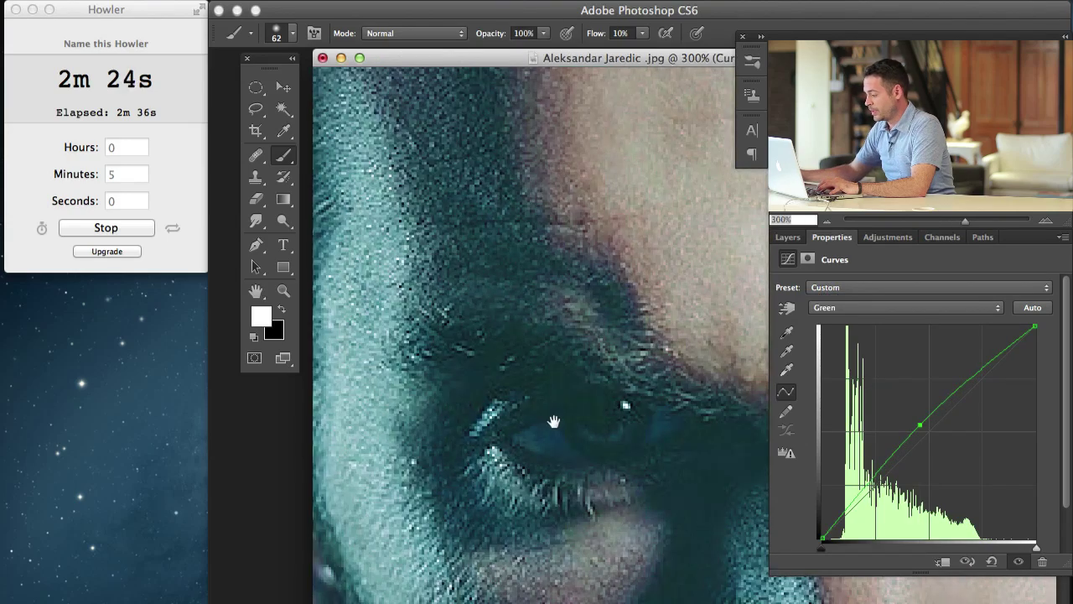
left_click_drag(535, 409, 501, 377)
key("super+i")
- Paint white at 60% flow on the Curves mask over both irises, using brush size 6 for the lit eye and 13 for the shadowed one
mouse_move(666, 457)
left_mouse_down()
mouse_move(478, 419)
mouse_move(403, 455)
left_mouse_up()
left_click_drag(642, 354, 607, 355, "ctrl+alt")
mouse_move(632, 393)
left_mouse_down("ctrl+alt")
mouse_move(603, 348)
mouse_move(625, 373)
mouse_move(643, 353)
left_mouse_up("ctrl+alt")
key("shift+6")
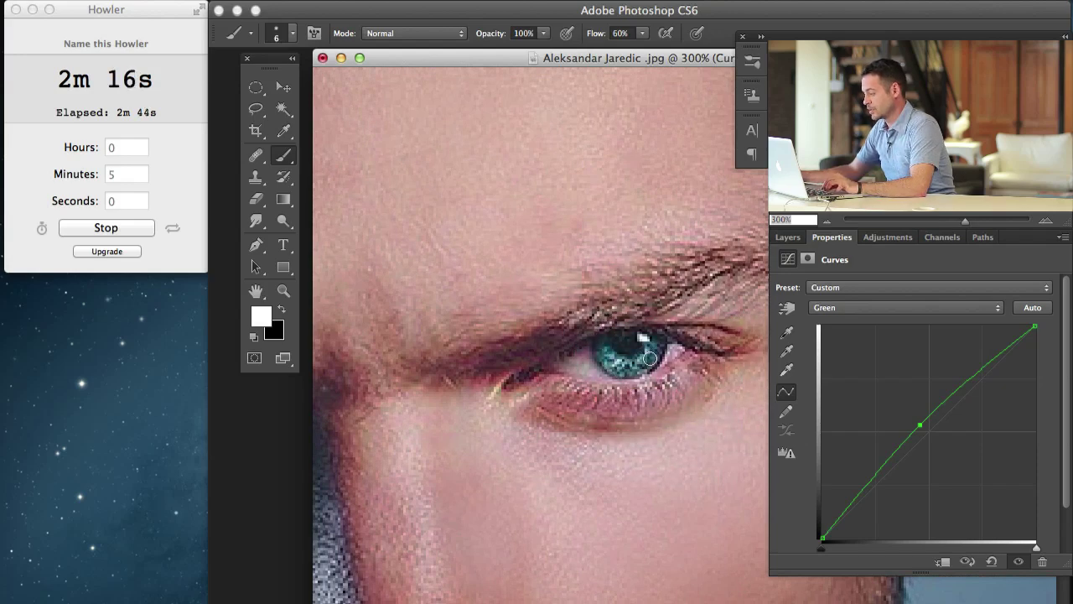
mouse_move(343, 404)
left_mouse_down()
mouse_move(568, 397)
mouse_move(619, 381)
left_mouse_up()
left_click_drag(401, 403, 409, 403, "ctrl+alt")
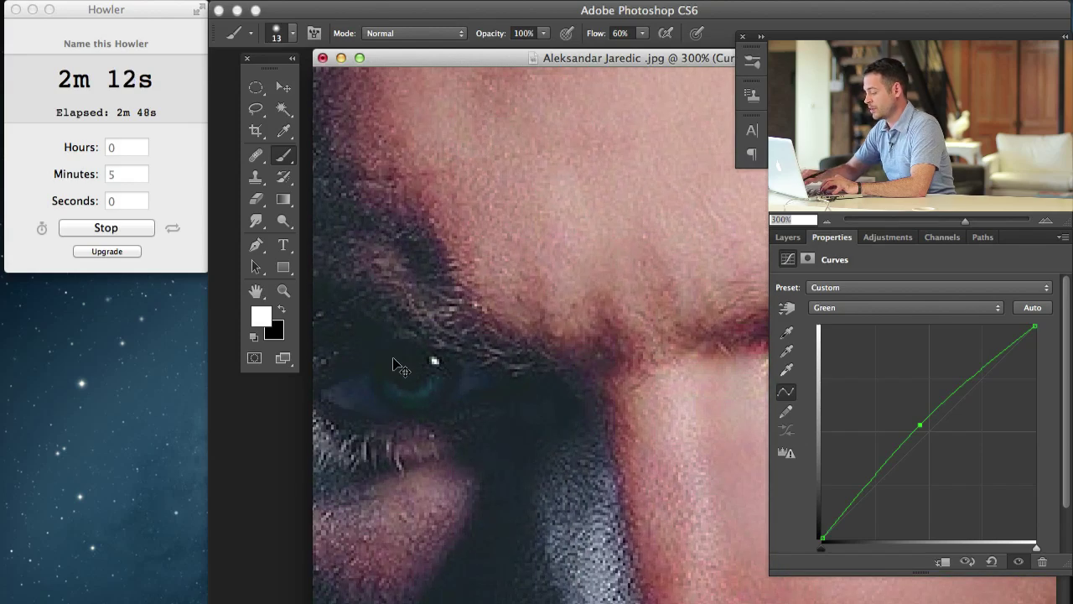
- Examine the whole portrait with the eye-colour Curves layer on and off
key("super+1")
key("super+minus")
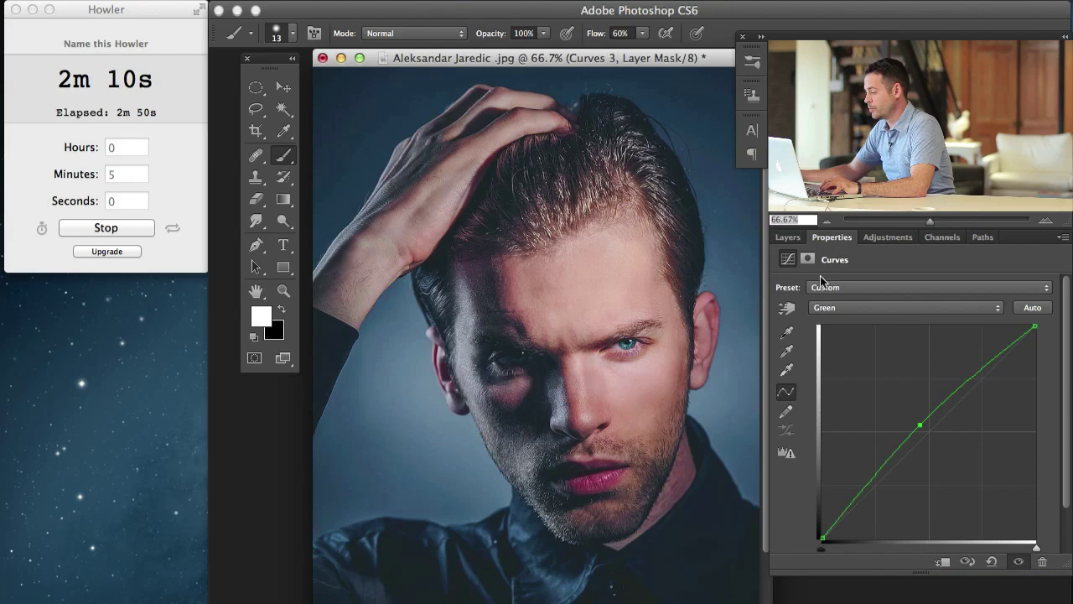
left_click(787, 238)
left_click(782, 333)
left_click(783, 333)
left_click(783, 334)
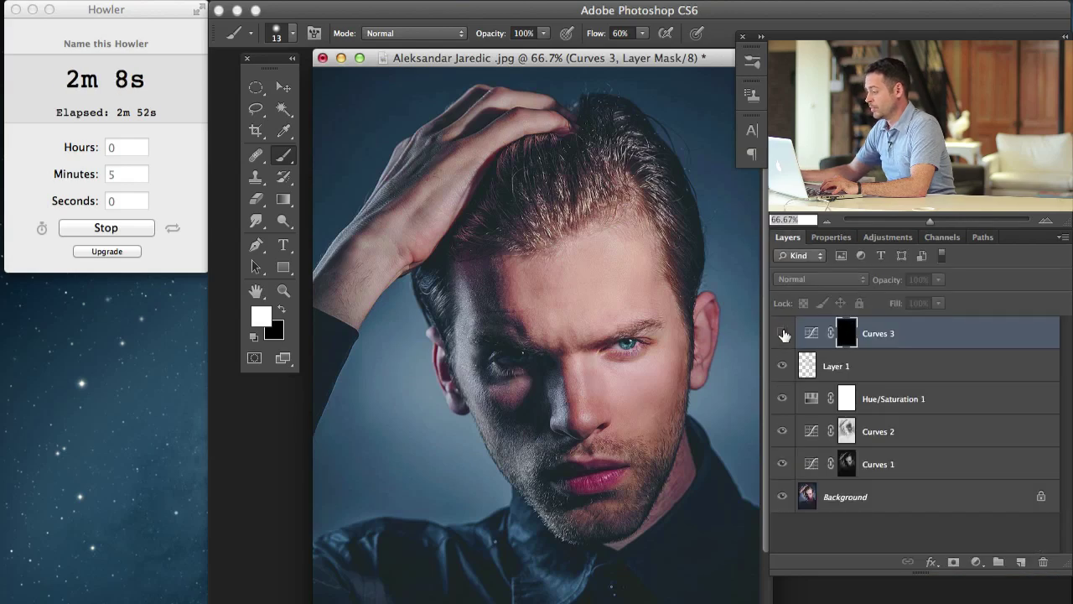
left_click(783, 333)
scroll(630, 402, "down", 2)
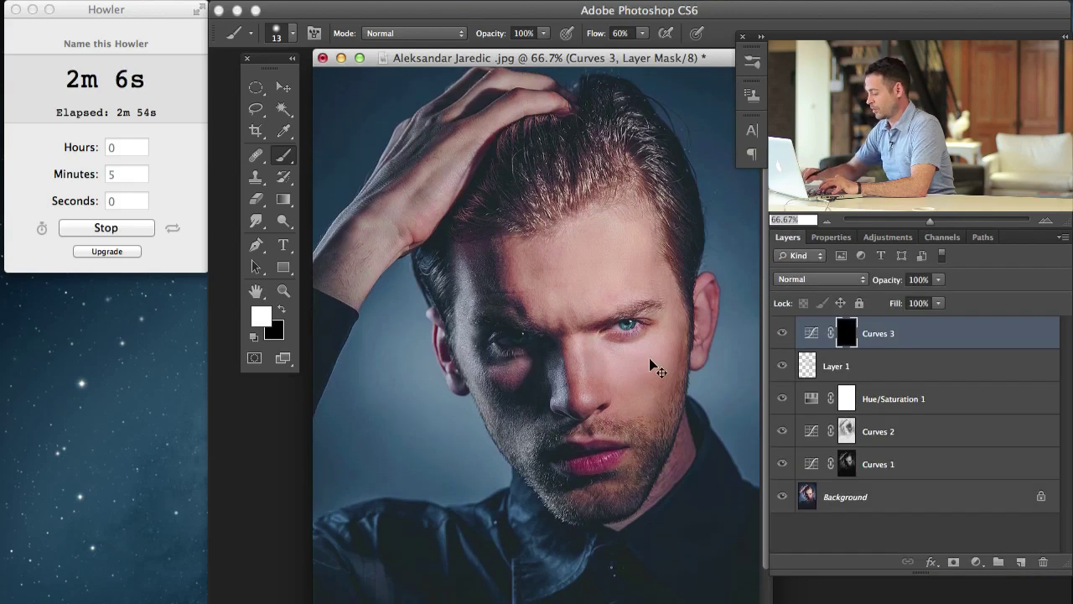
key("super+minus")
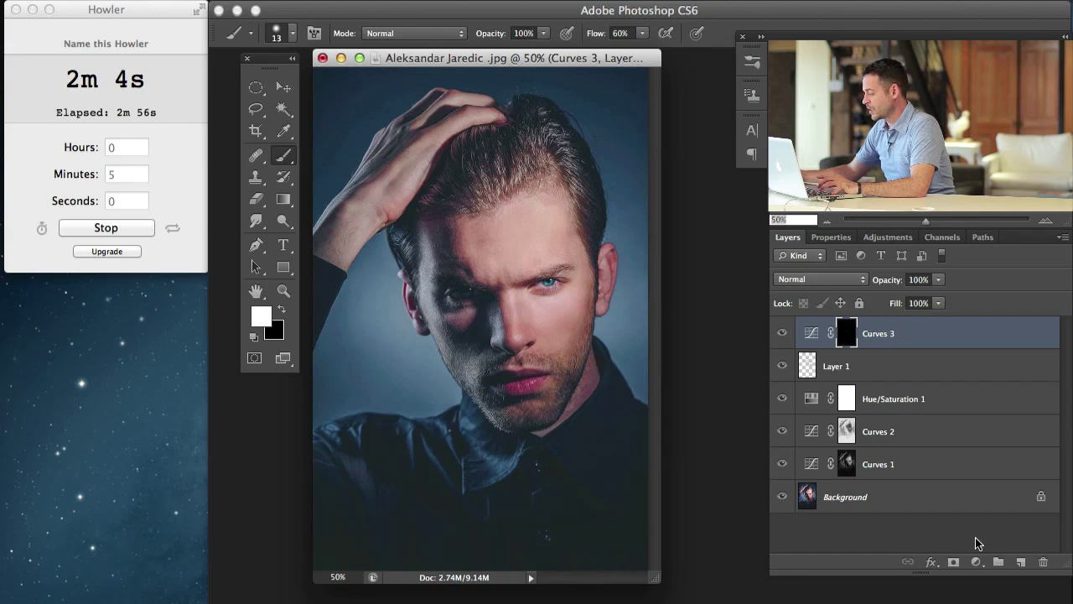
- Add a Hue/Saturation adjustment layer on top and set its Master saturation to -12
left_click(975, 561)
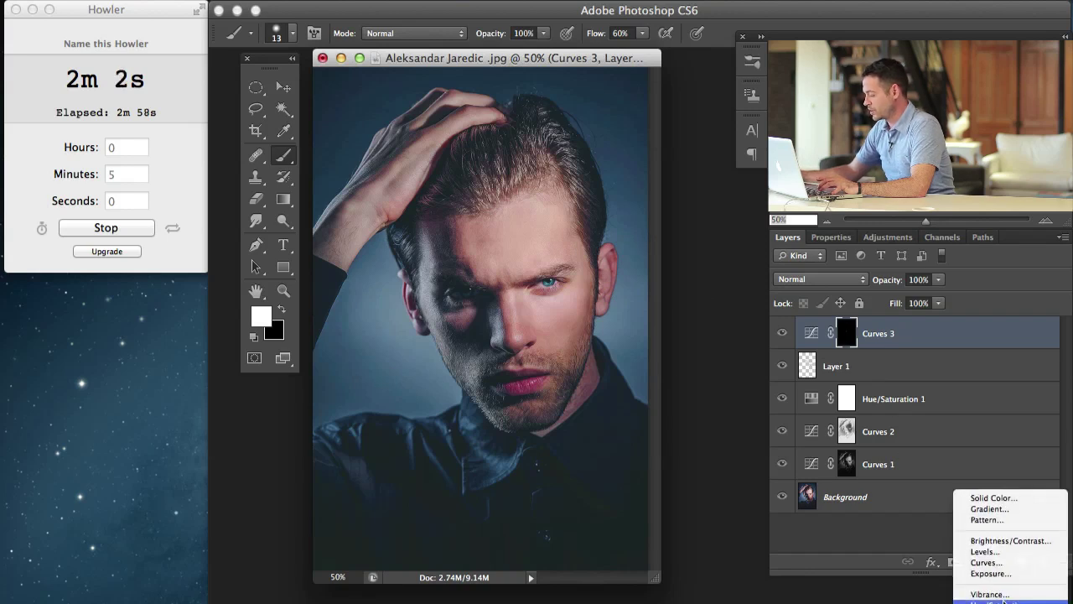
left_click(998, 601)
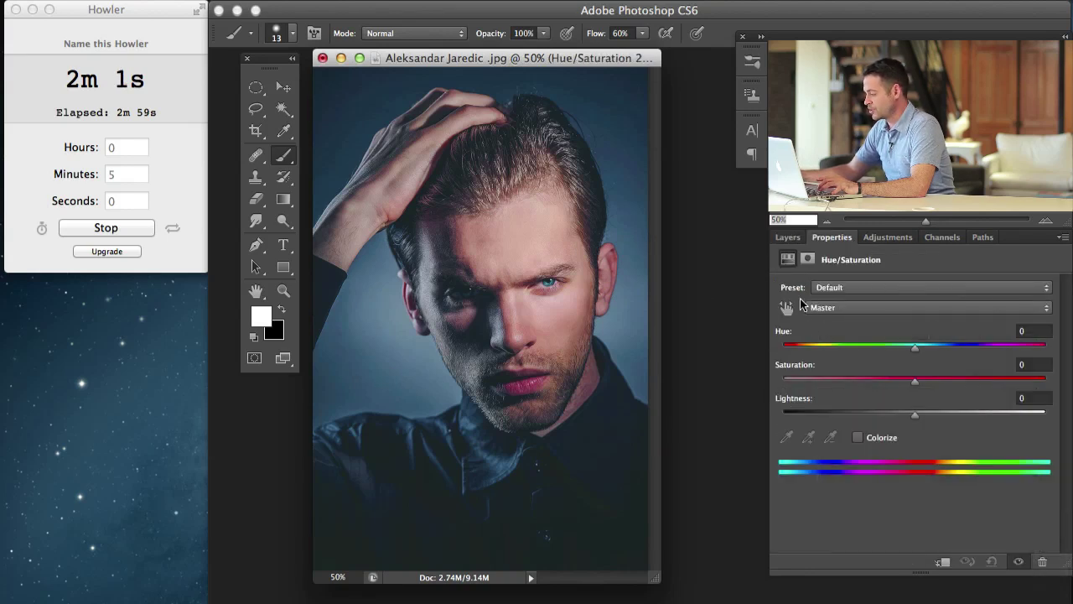
left_click(898, 381)
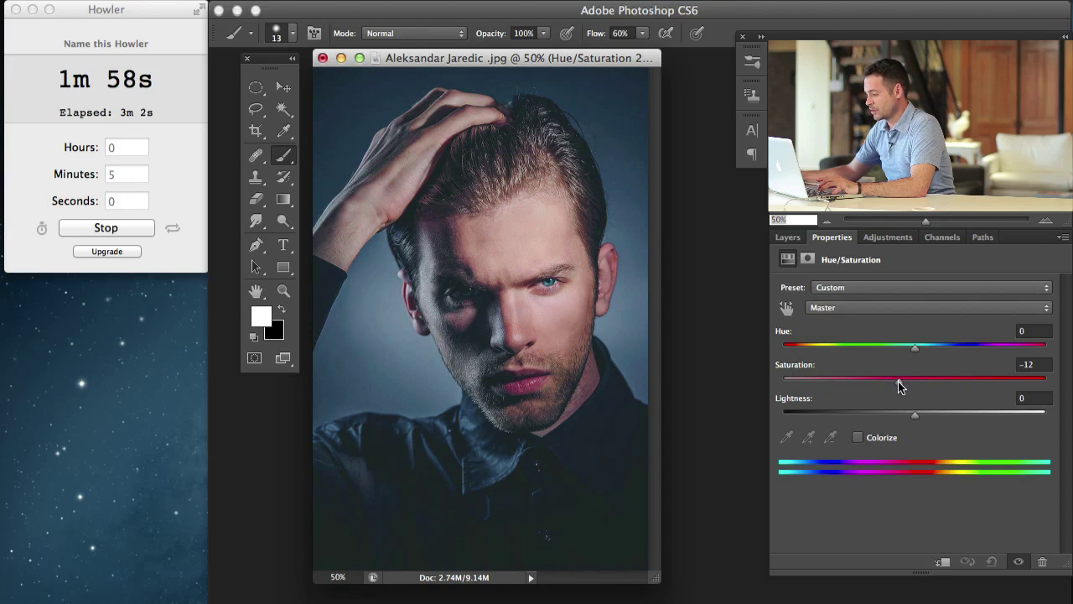
left_click_drag(655, 579, 748, 599)
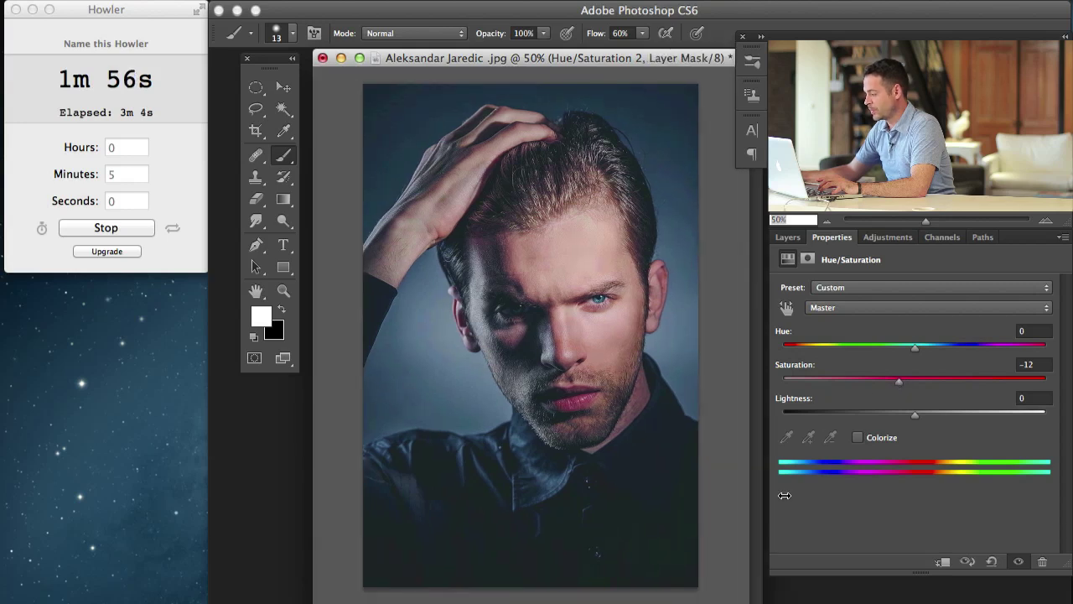
- Create a new layer above all others, stamp the visible image onto it and desaturate it
left_click(792, 238)
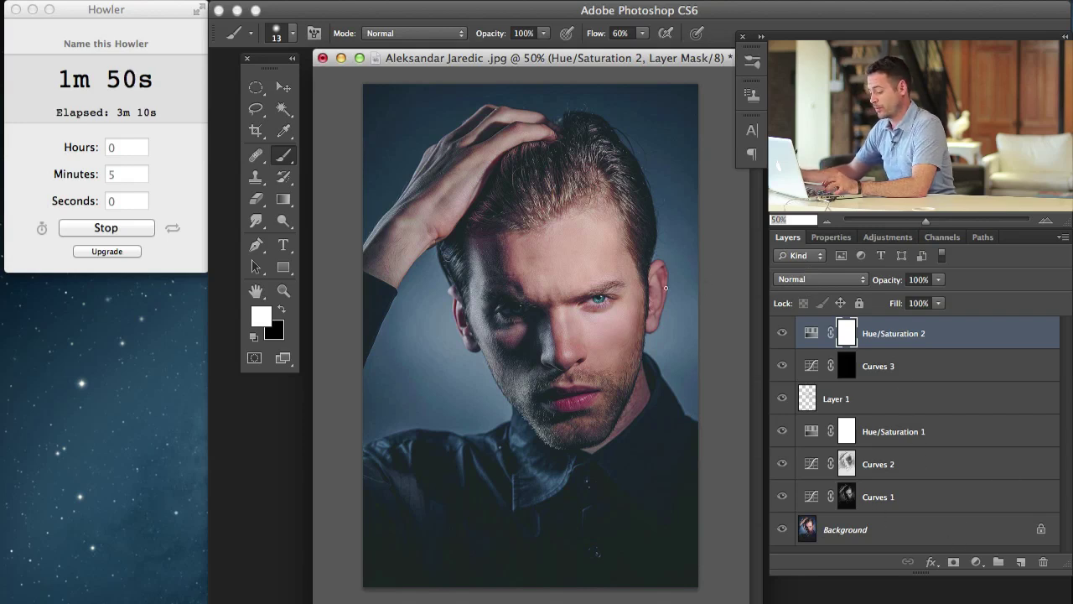
key("alt+shift+super+n")
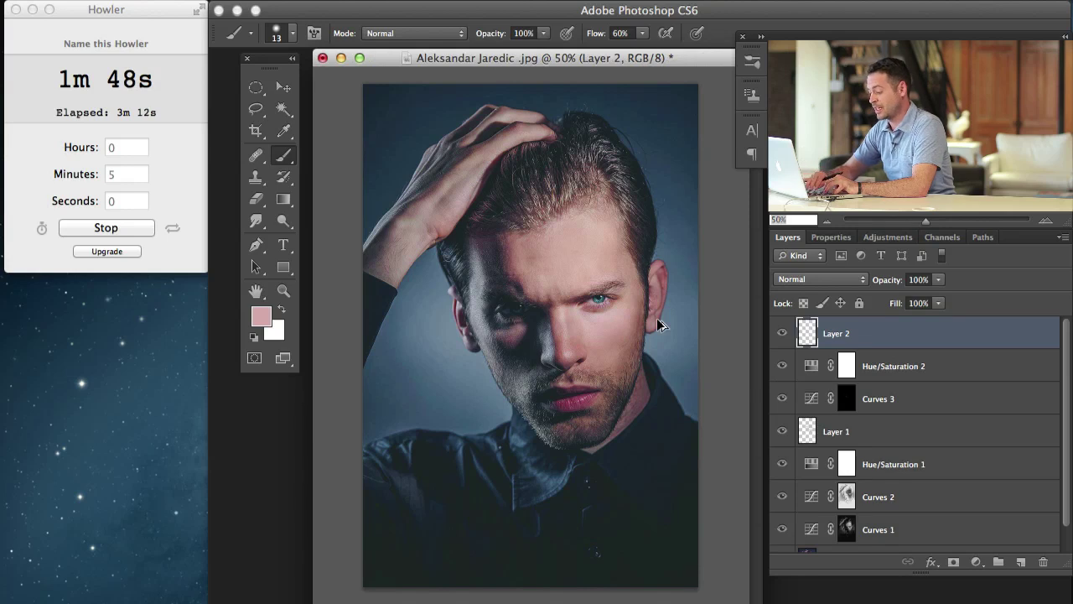
key("ctrl+shift+alt+e")
key("ctrl+shift+u")
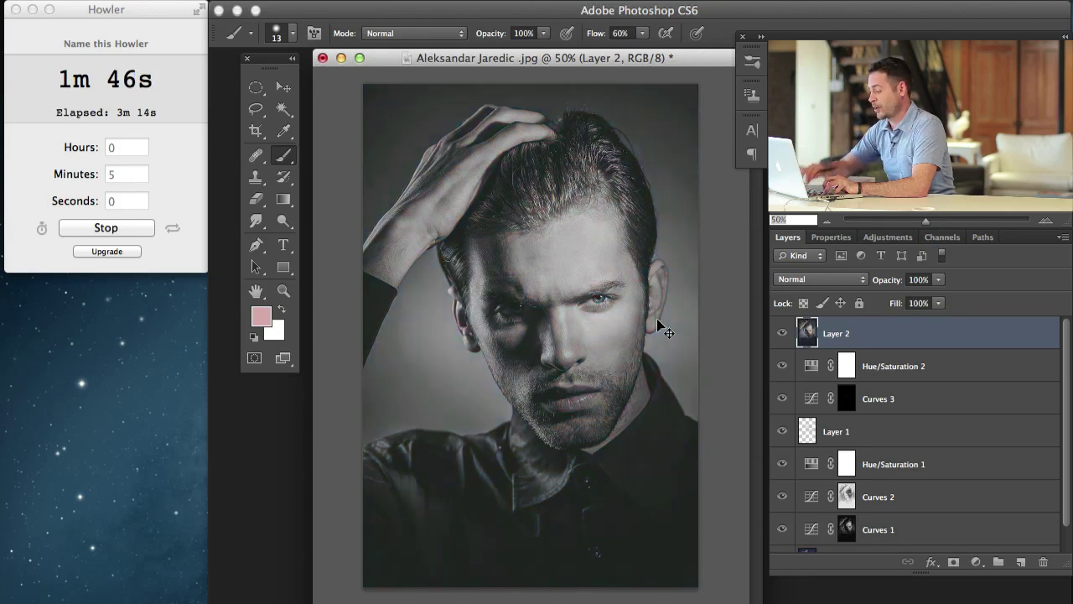
- Set the desaturated stamped layer's blend mode to Overlay
left_click(404, 4)
mouse_move(445, 313)
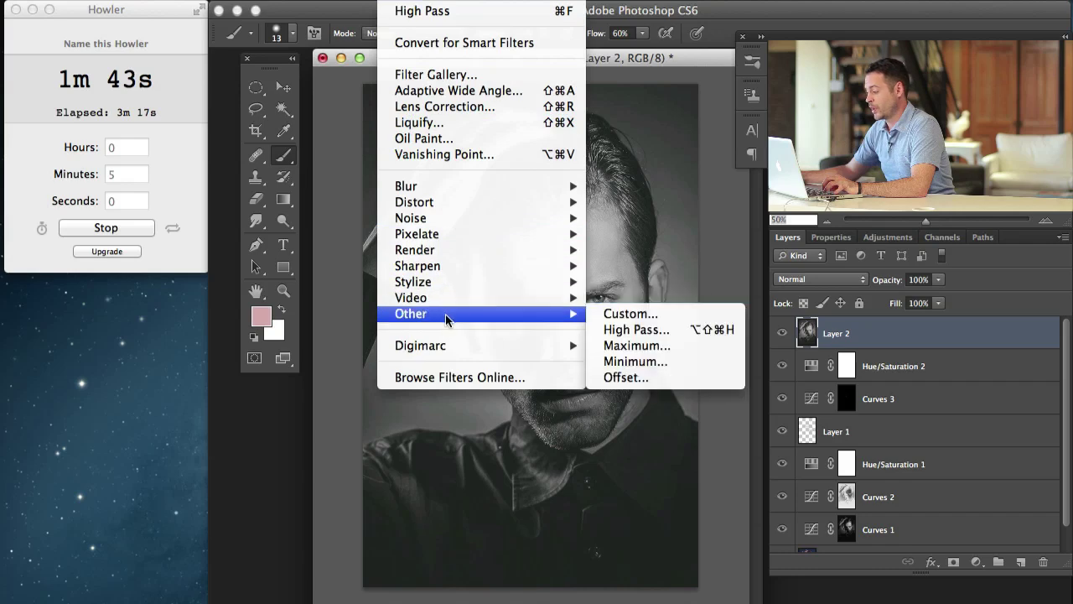
left_click(696, 189)
left_click(820, 280)
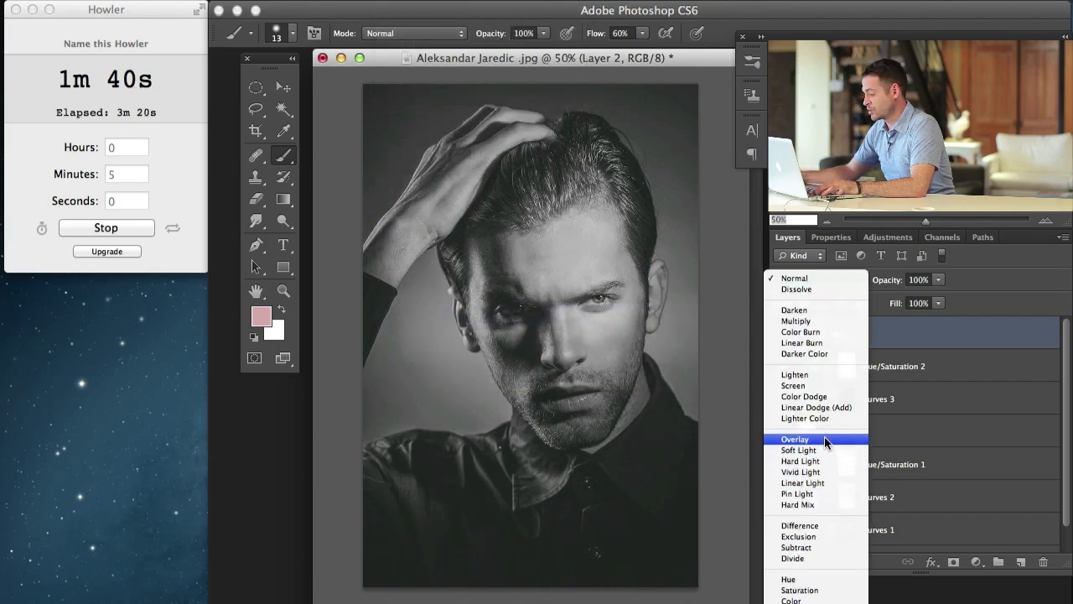
left_click(824, 438)
- Apply a High Pass filter with a 9.3-pixel radius to the Overlay layer
left_click(415, 5)
mouse_move(452, 315)
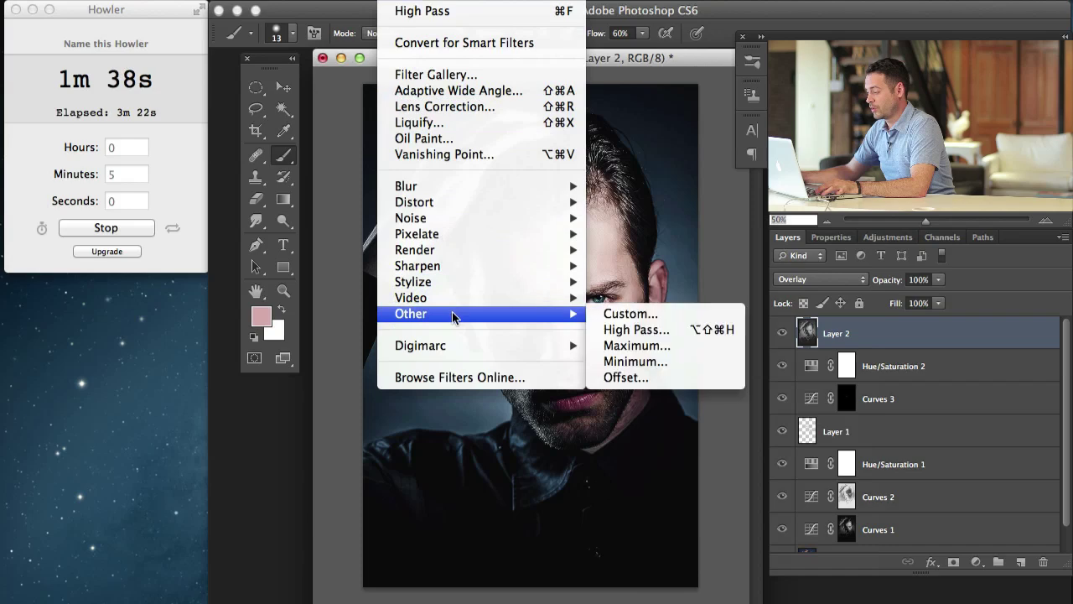
left_click(671, 330)
left_click_drag(233, 293, 427, 282)
mouse_move(285, 533)
left_mouse_down()
mouse_move(240, 531)
mouse_move(285, 530)
left_mouse_up()
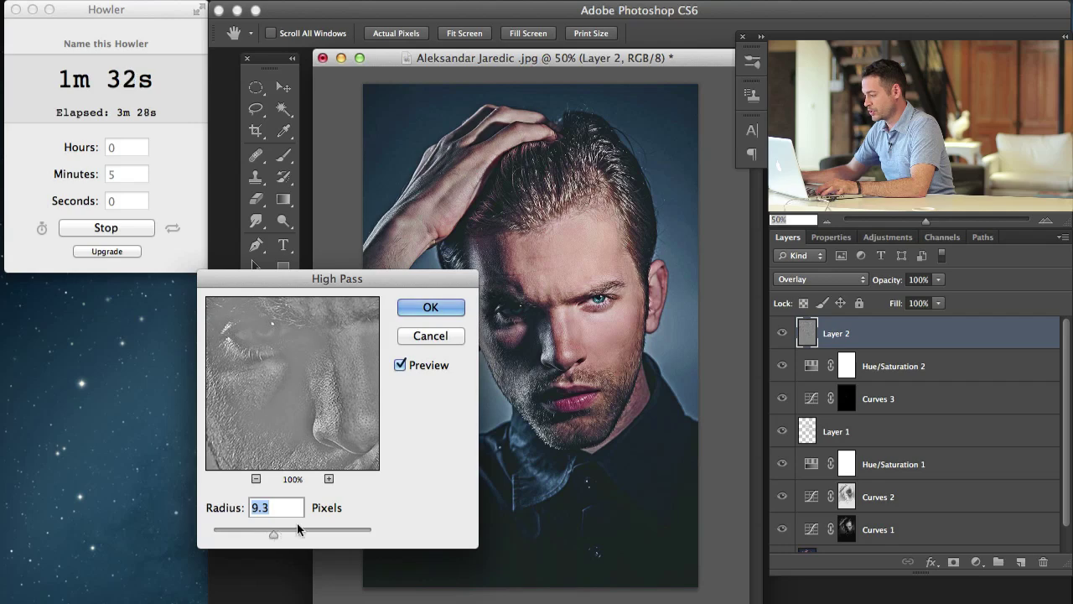
left_click(425, 309)
- Compare the portrait with the High Pass sharpening layer on and off
key("b")
left_click(781, 335)
left_click(782, 335)
left_click(781, 335)
left_click(781, 334)
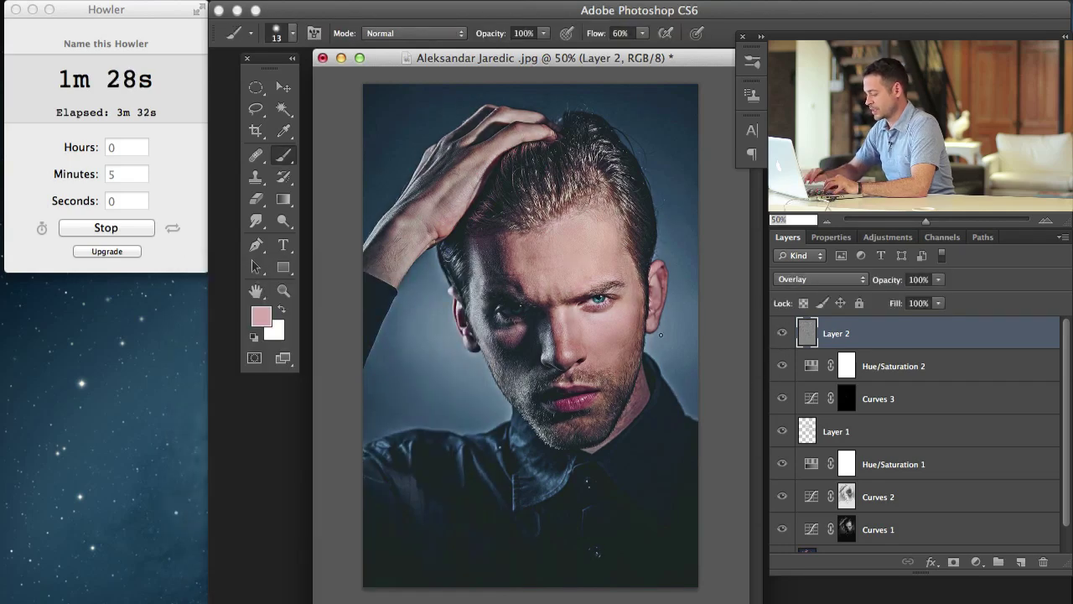
- Add a black mask to the High Pass layer and paint white over the eyes and shadowed face, using brush size 125 at 60% flow
key("super+m")
key("super+i")
mouse_move(522, 290)
left_mouse_down()
mouse_move(562, 288)
mouse_move(604, 299)
left_mouse_up()
key("x")
key("x")
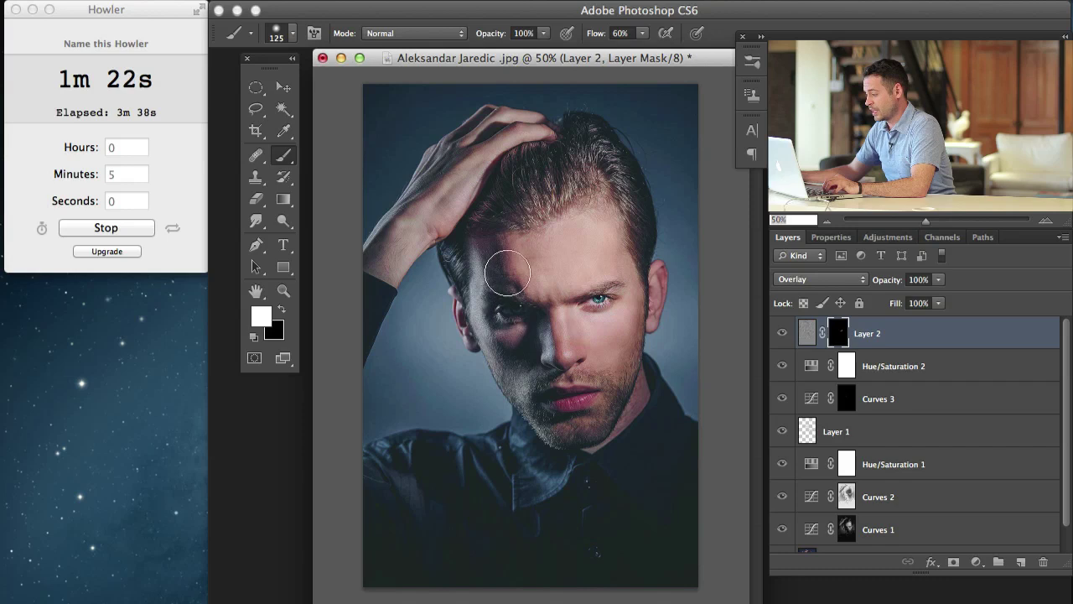
mouse_move(496, 278)
left_mouse_down()
mouse_move(558, 427)
mouse_move(536, 414)
mouse_move(516, 303)
left_mouse_up()
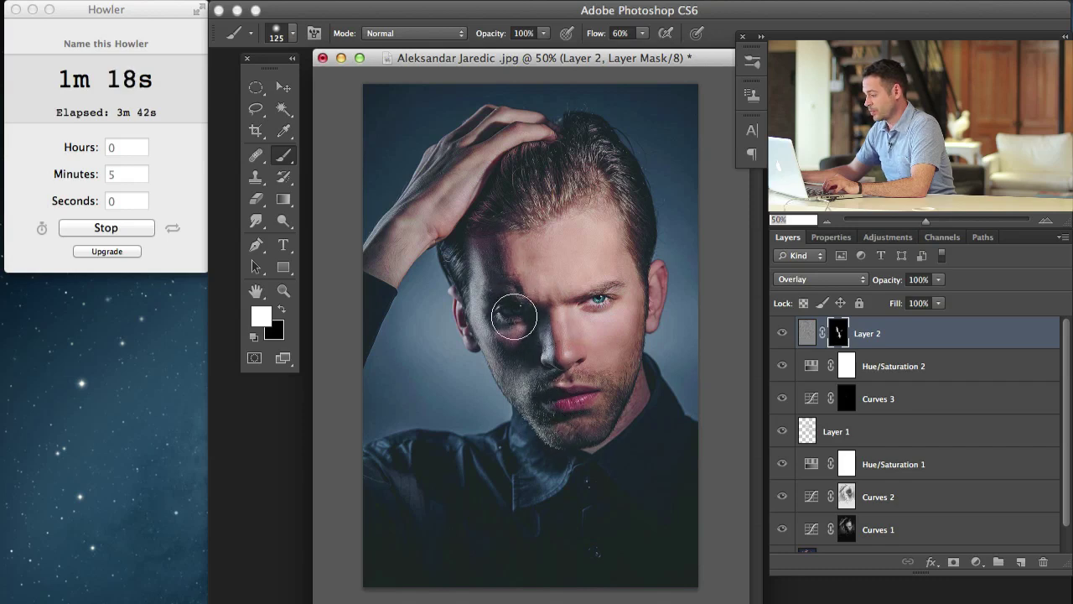
left_click(780, 333)
left_click(780, 335)
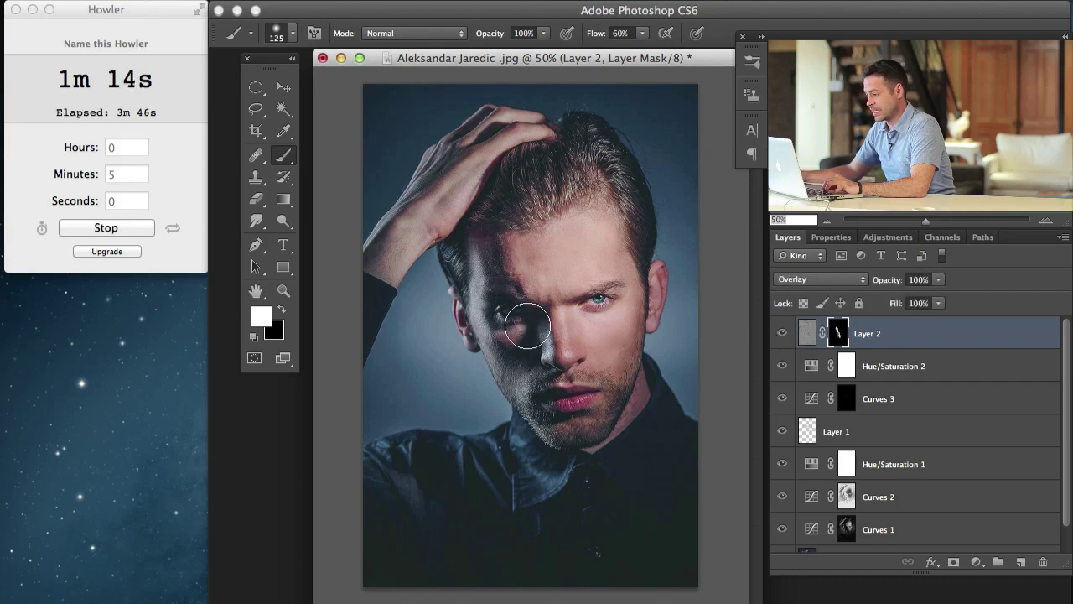
- Add a Levels adjustment layer on top and set its Blue channel output levels to 10 and 220
left_click(975, 562)
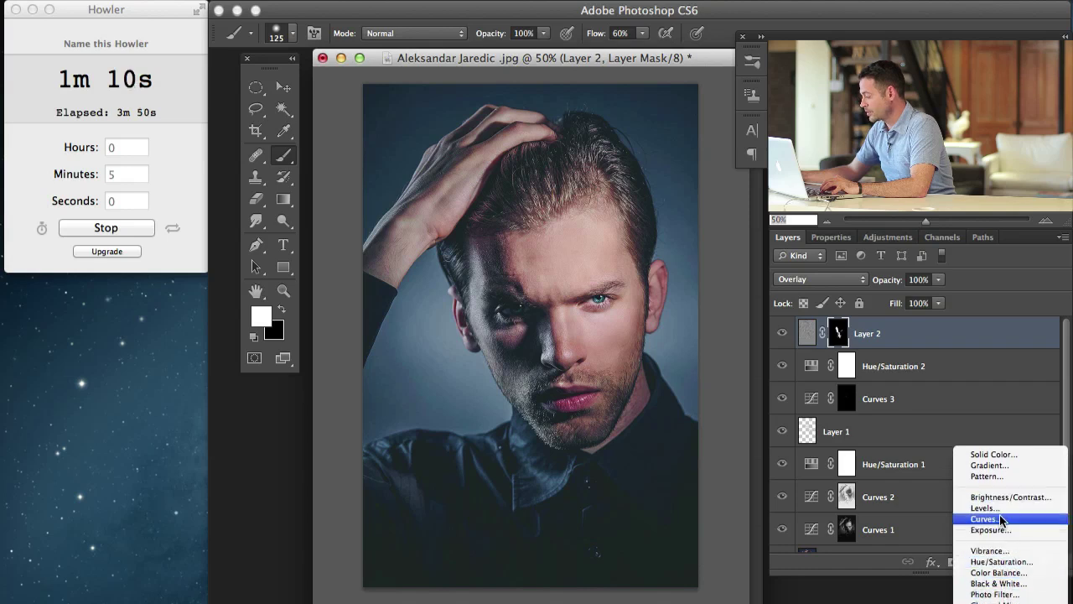
left_click(989, 507)
left_click(851, 315)
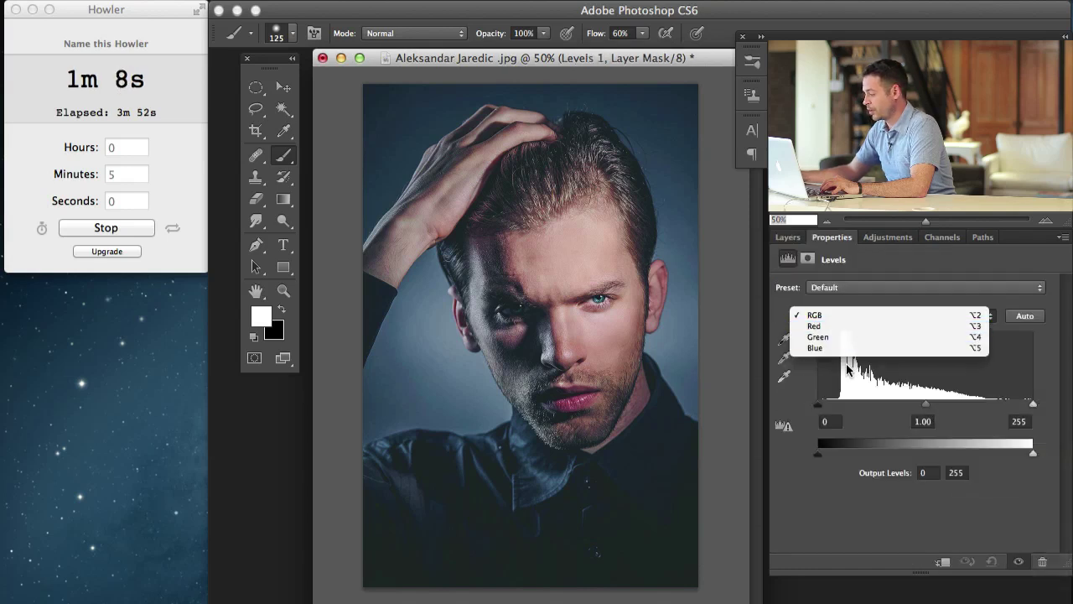
left_click(848, 359)
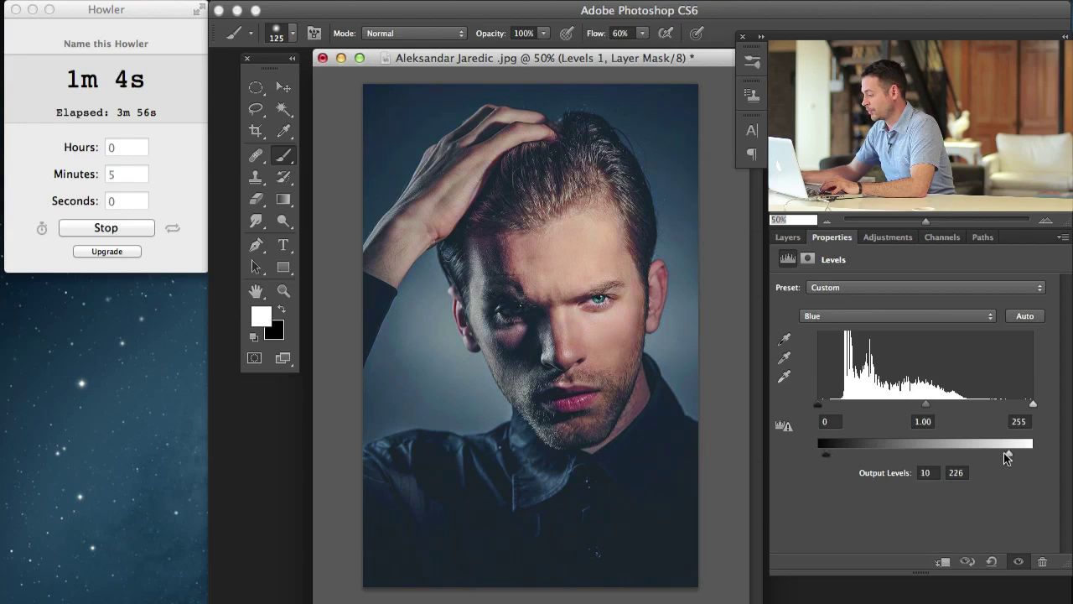
left_click_drag(1003, 452, 1002, 452)
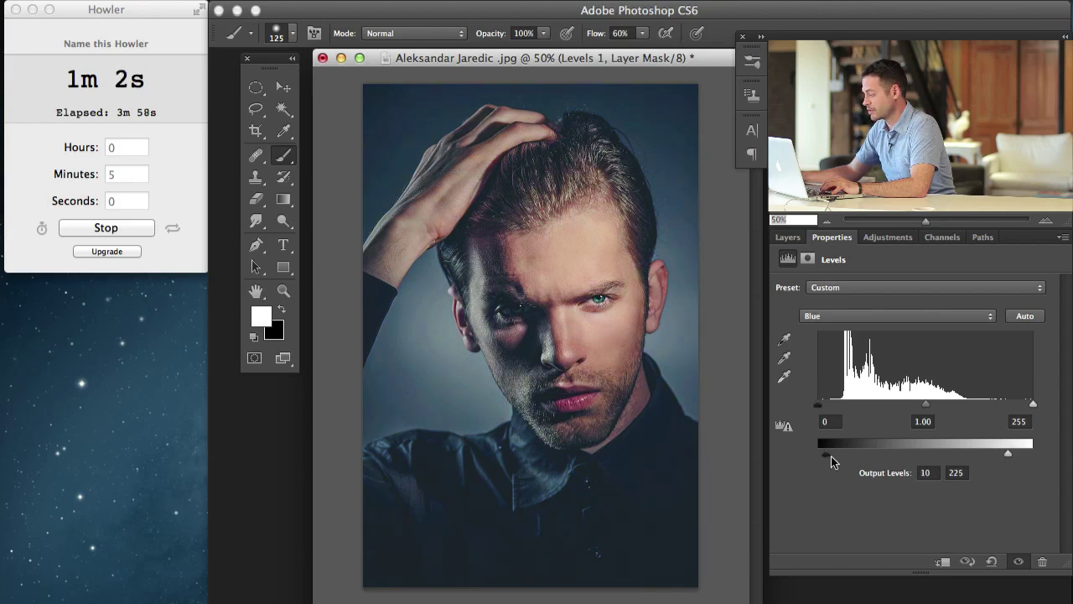
left_click_drag(827, 455, 826, 454)
left_click_drag(1008, 453, 1004, 449)
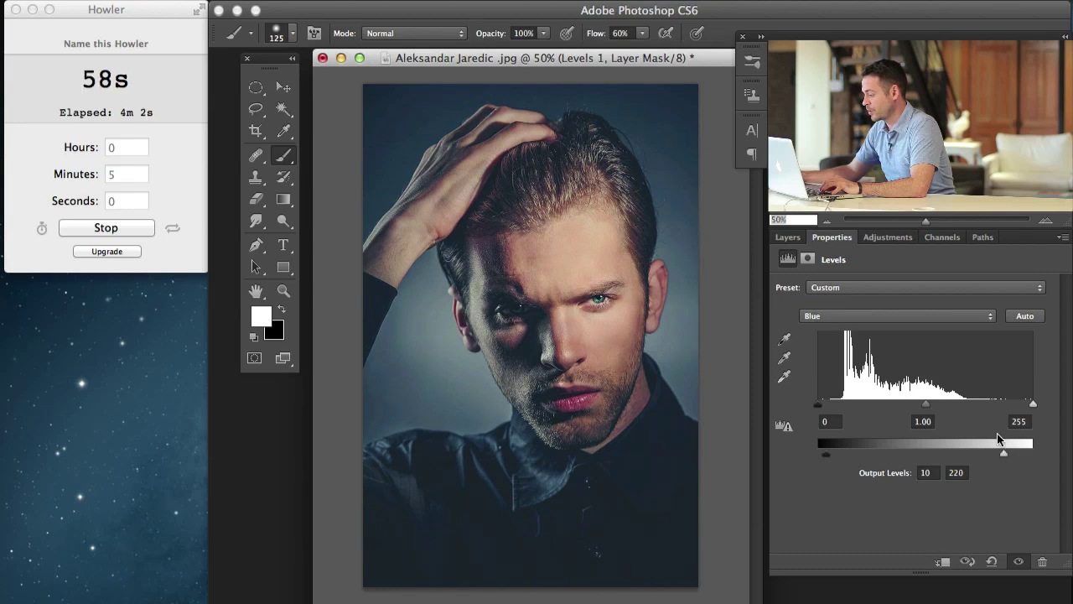
- Set the Levels layer's Green channel white output level to 244
left_click(886, 320)
left_click(891, 317)
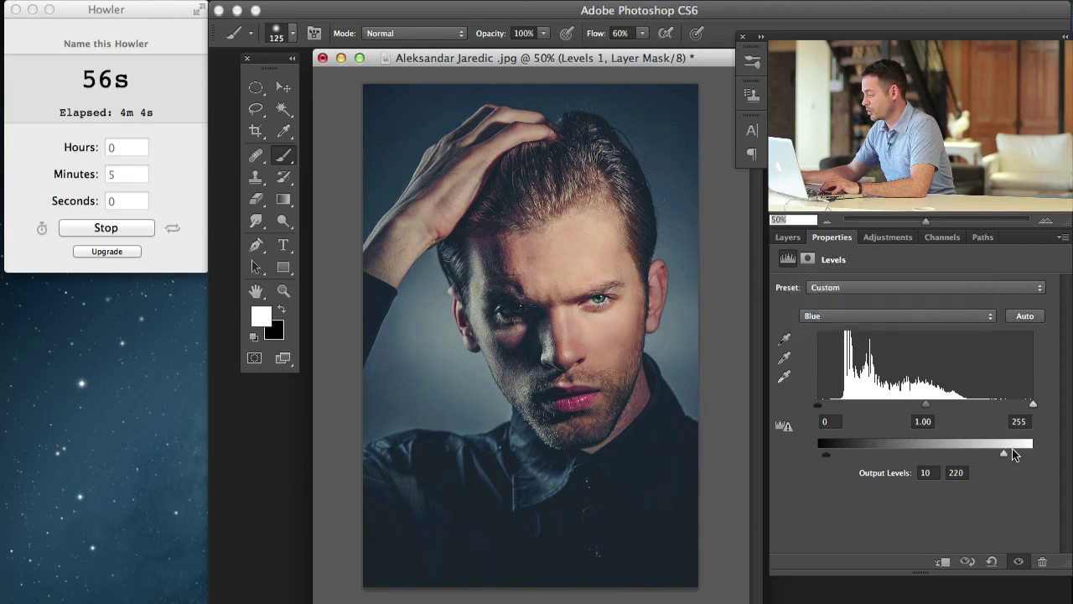
left_click(902, 316)
left_click(896, 298)
left_click_drag(1033, 455, 1029, 455)
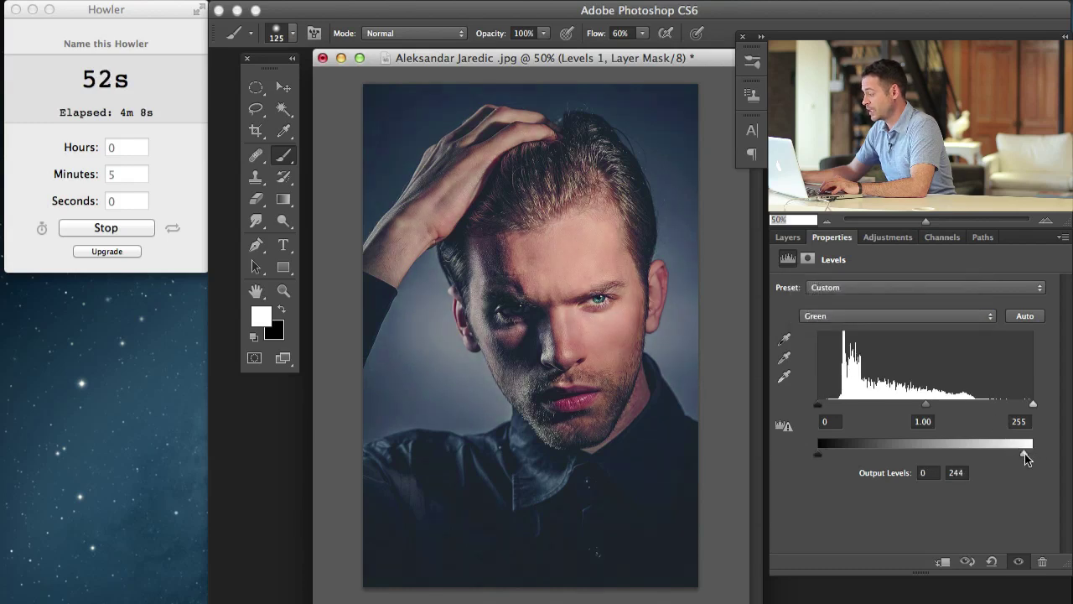
- Compare the portrait with the Levels colour grading on and off
left_click(788, 237)
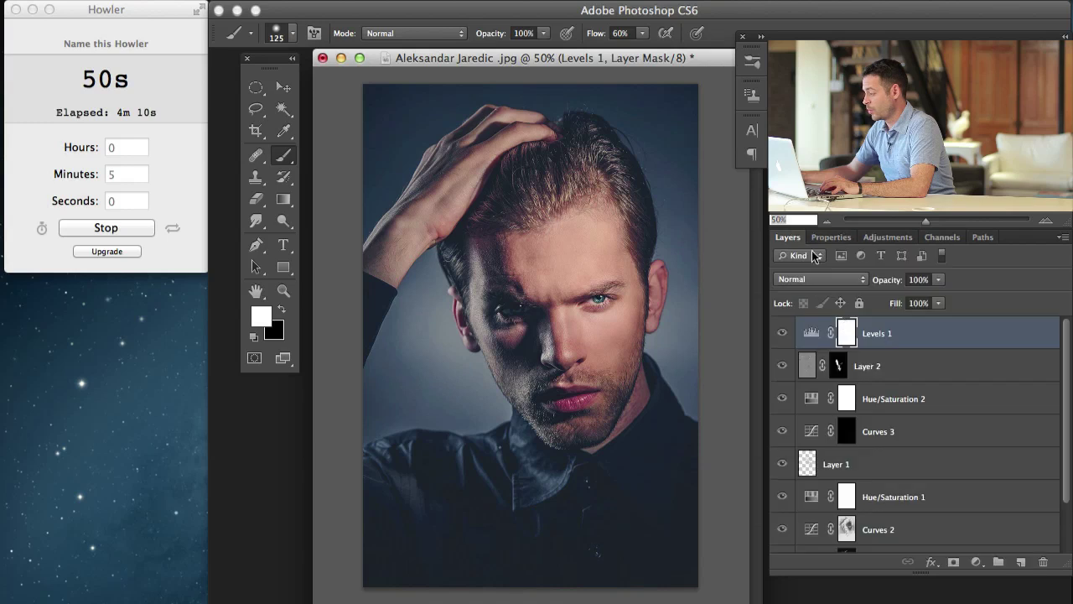
left_click(782, 333)
left_click(782, 333)
left_click(782, 332)
left_click(782, 333)
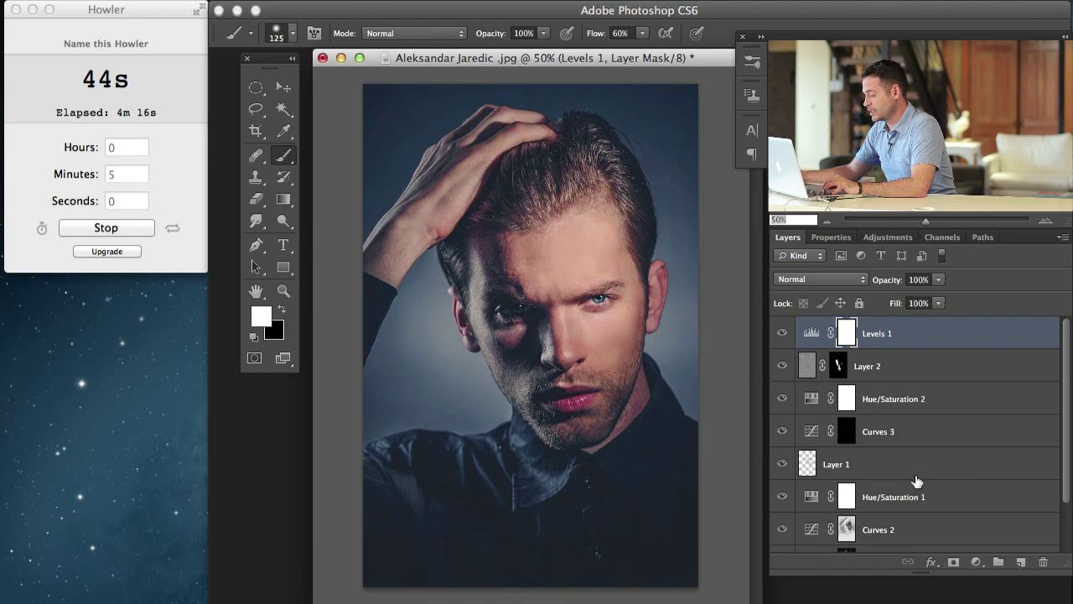
- Create a new top layer and paint over the specks on the dark shirt with sampled shirt colours, using brush size 125 at 10% flow
left_click(1017, 564)
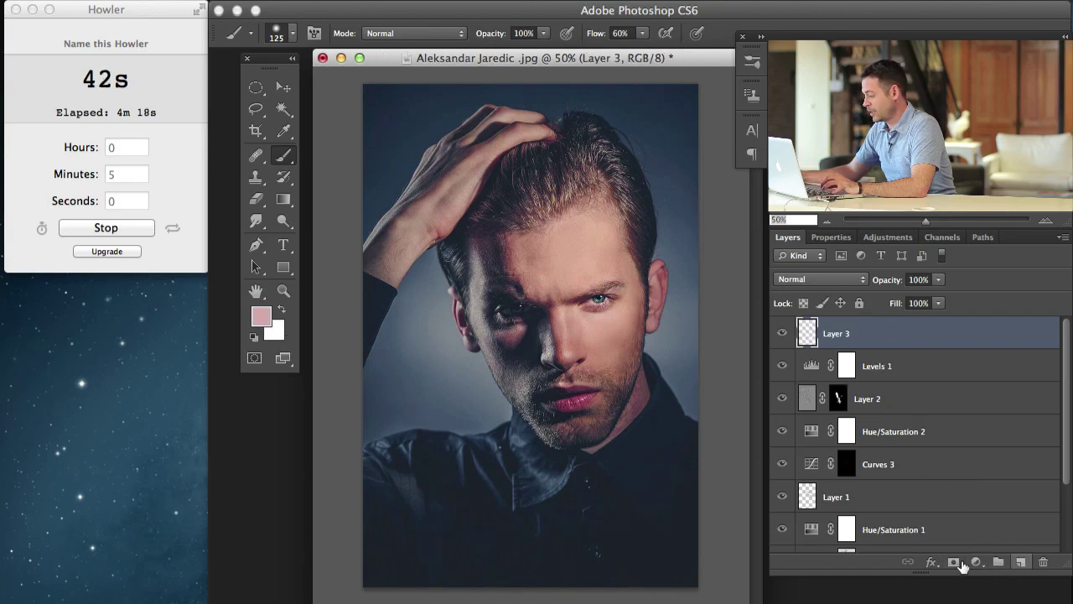
left_click(614, 557, "alt")
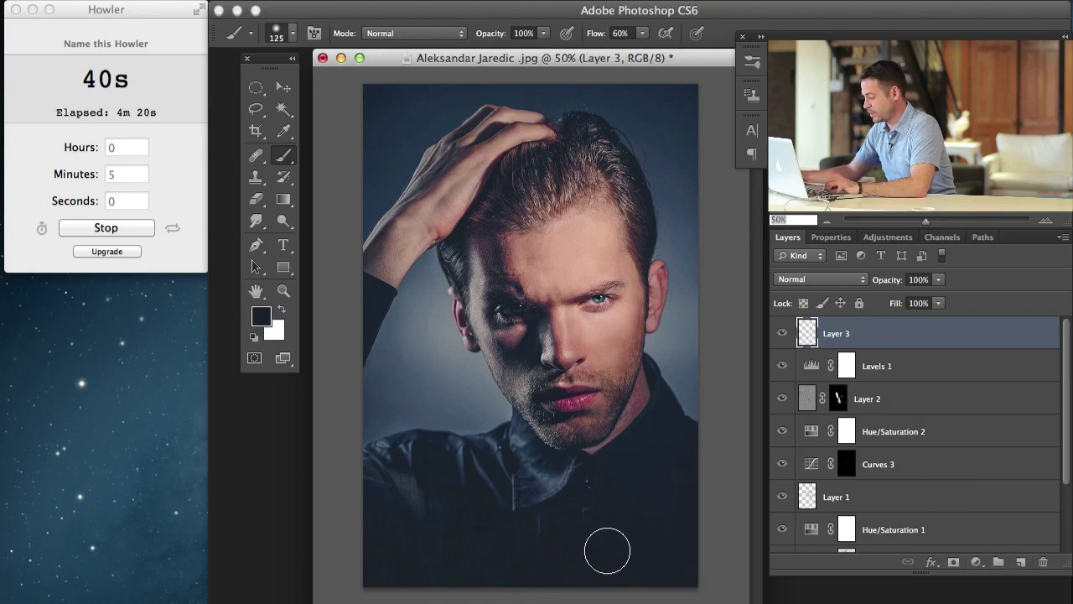
key("shift+1")
left_click(557, 532, "alt")
left_click_drag(545, 514, 534, 529)
left_click(477, 545, "alt")
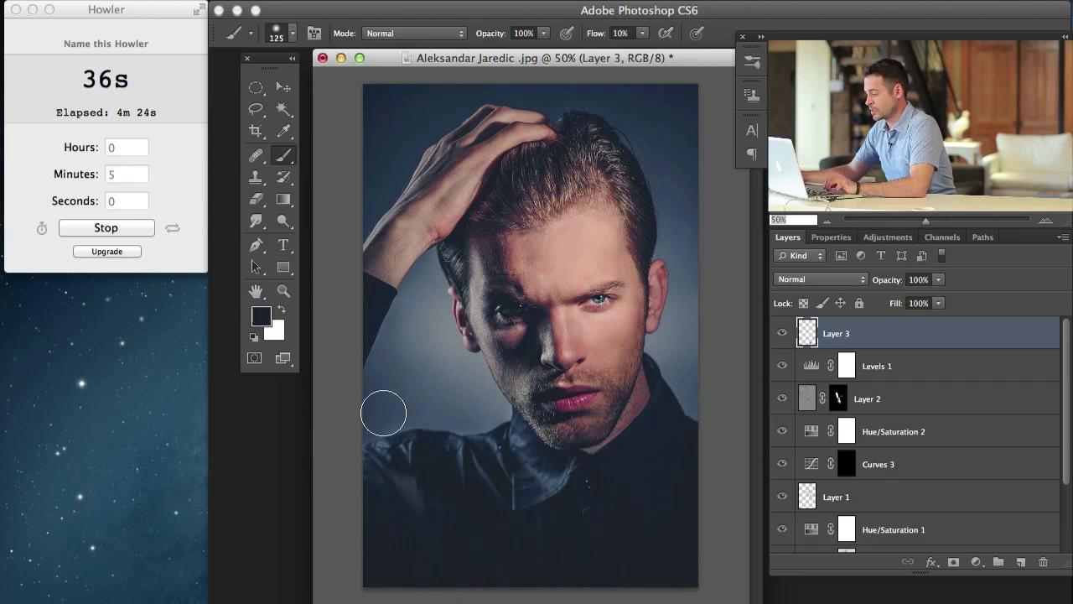
- Add a Curves adjustment layer on top, slightly lower its RGB midtones and invert its mask to black
left_click(976, 561)
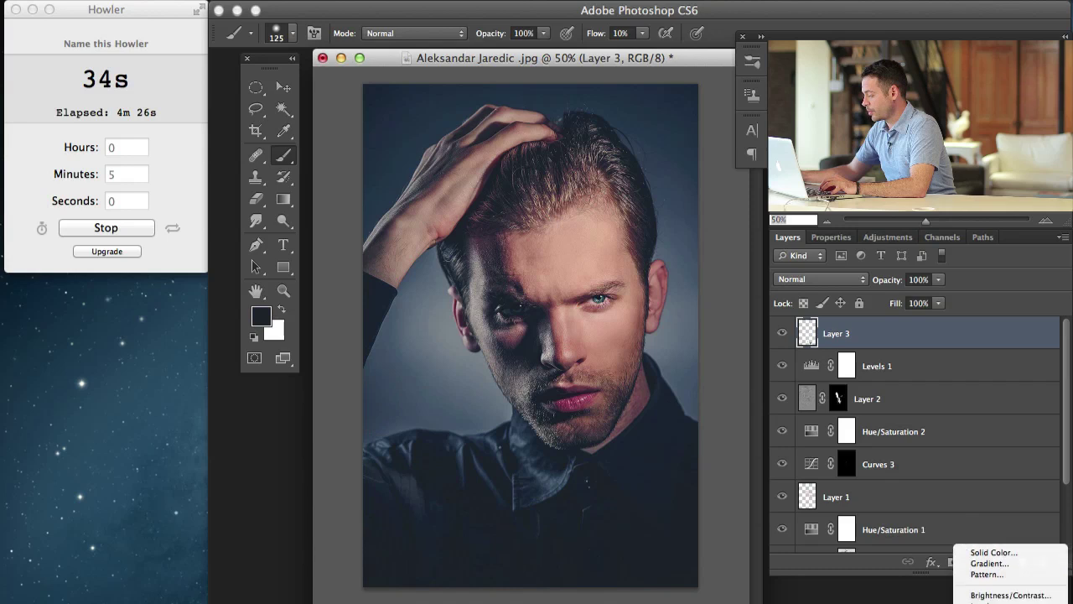
left_click(987, 562)
key("x")
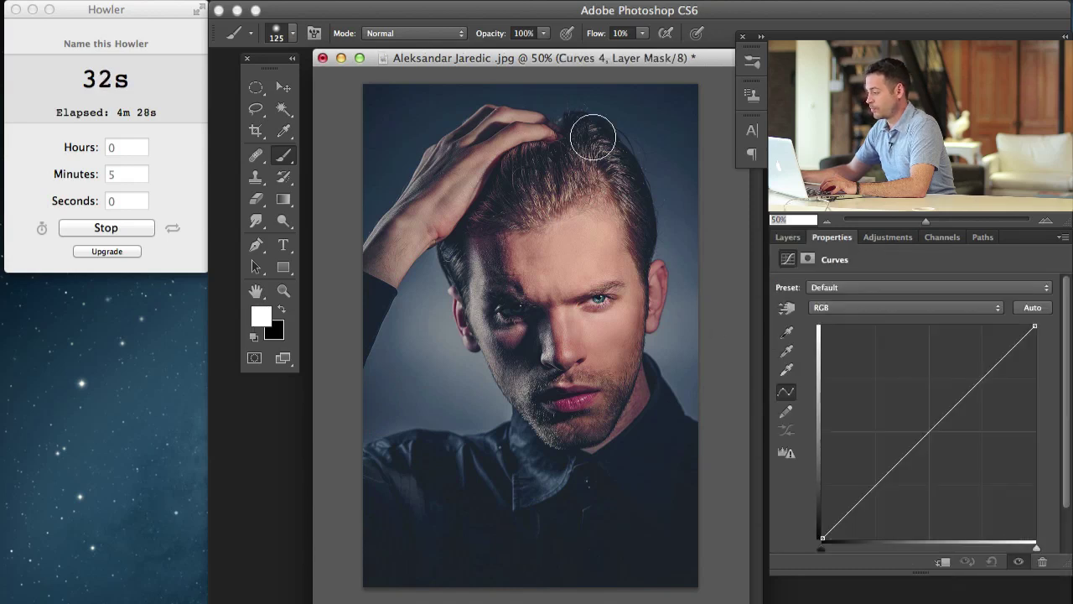
left_click_drag(928, 435, 931, 443)
key("super+i")
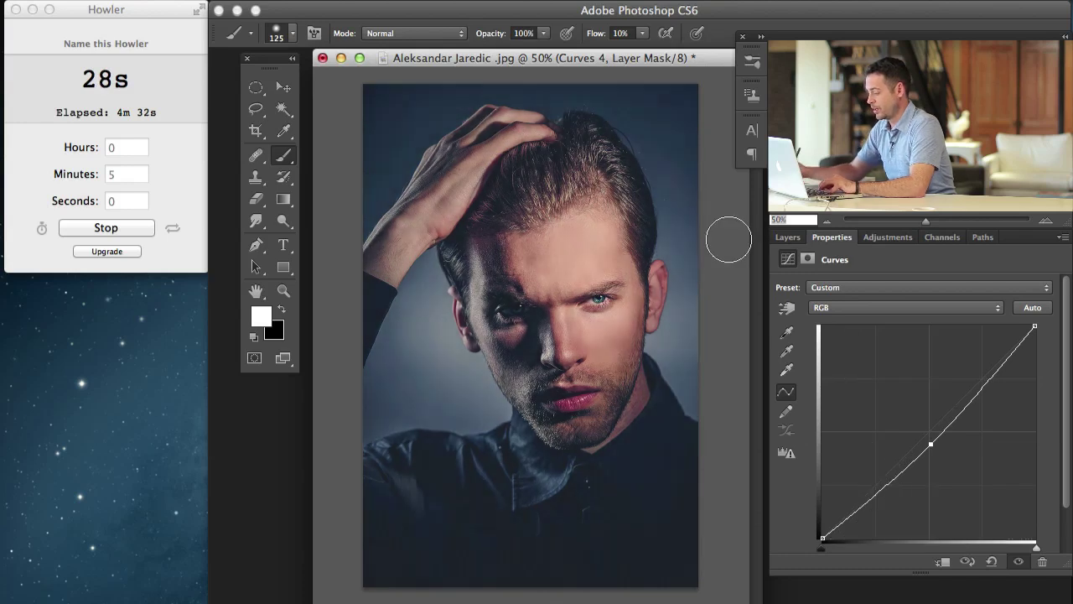
- Paint white on the darkening Curves mask along the image edges with brush size 417 at 10% flow to form a vignette
mouse_move(512, 257)
left_mouse_down("ctrl+alt")
mouse_move(510, 171)
mouse_move(620, 170)
left_mouse_up("ctrl+alt")
mouse_move(348, 143)
left_mouse_down()
mouse_move(498, 70)
mouse_move(665, 141)
mouse_move(583, 93)
mouse_move(457, 110)
mouse_move(335, 194)
mouse_move(351, 262)
left_mouse_up()
mouse_move(645, 536)
left_mouse_down()
mouse_move(700, 512)
mouse_move(404, 557)
mouse_move(372, 577)
left_mouse_up()
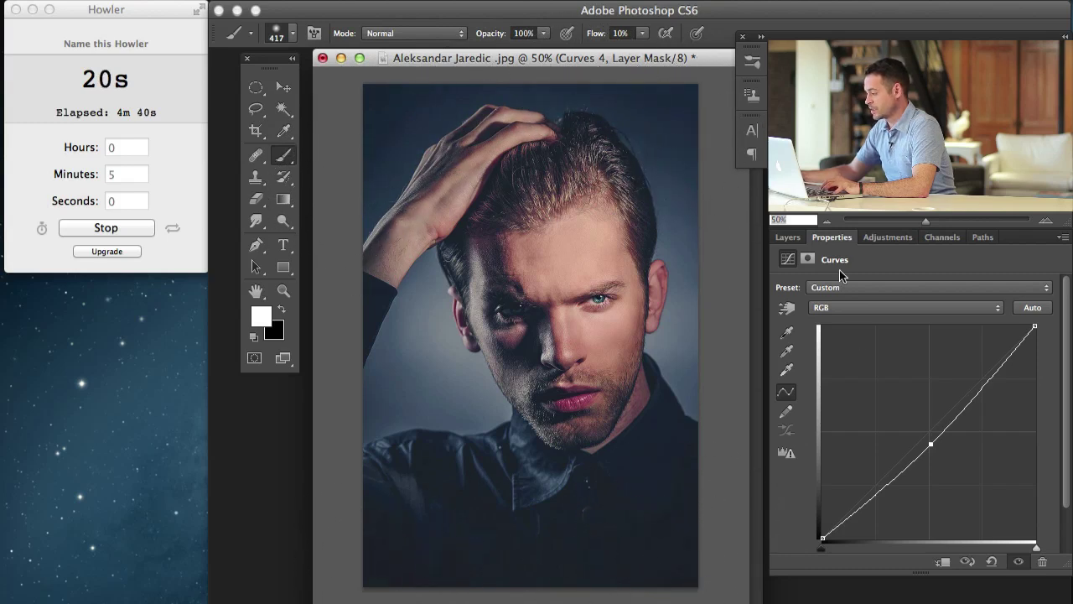
- Group all the retouching and adjustment layers from Curves 4 down to Curves 1, leaving the Background layer outside the group
left_click(788, 239)
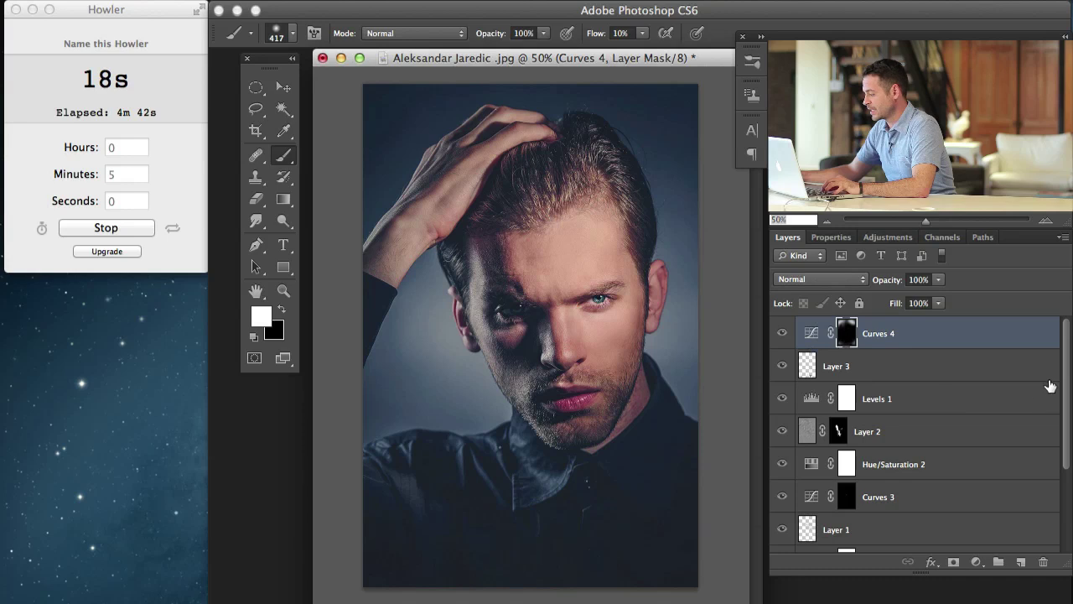
scroll(998, 493, "down", 4)
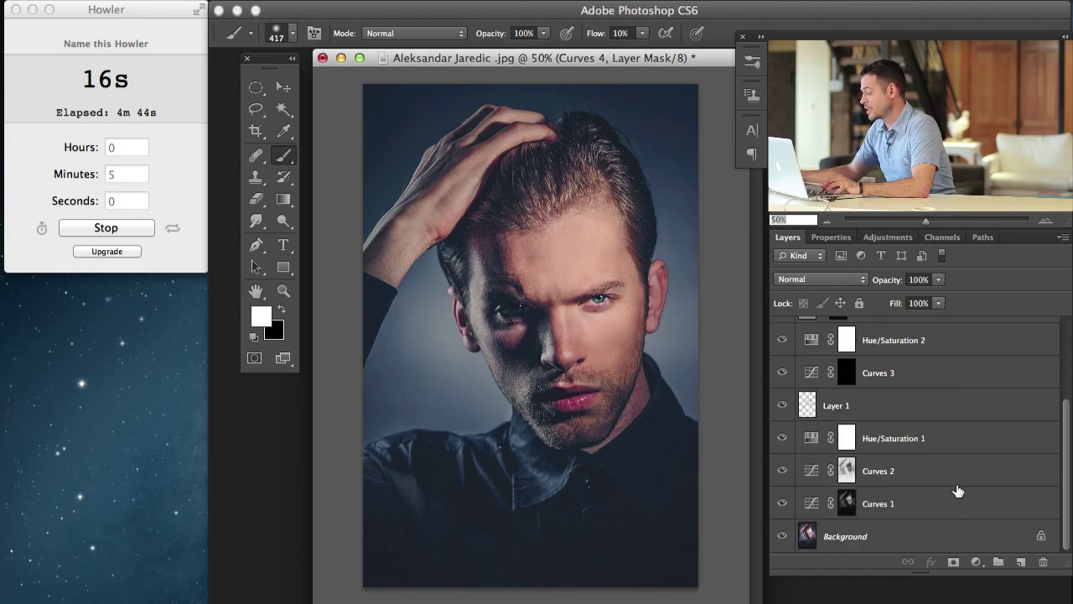
left_click(952, 498, "shift")
key("super+g")
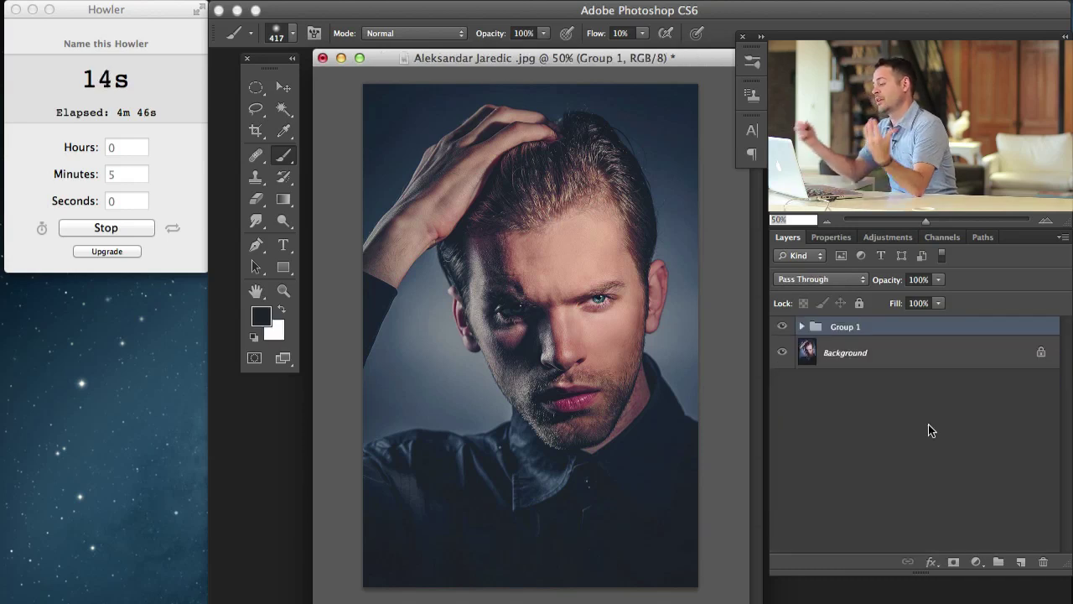
- Stop the running countdown in the Howler timer and return to the portrait in Photoshop
left_click(133, 233)
left_click(135, 228)
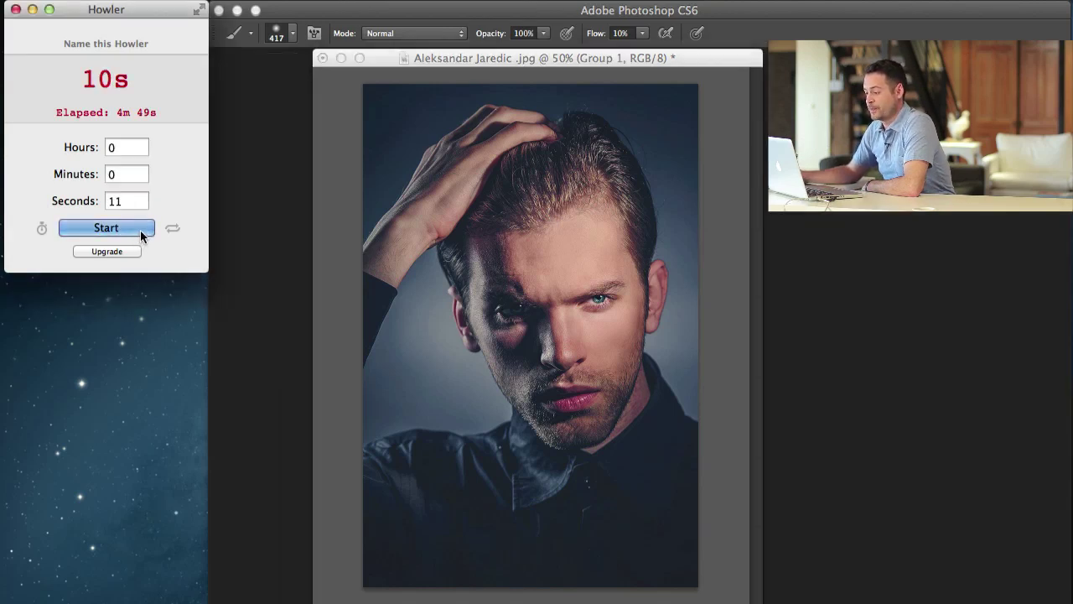
left_click(273, 299)
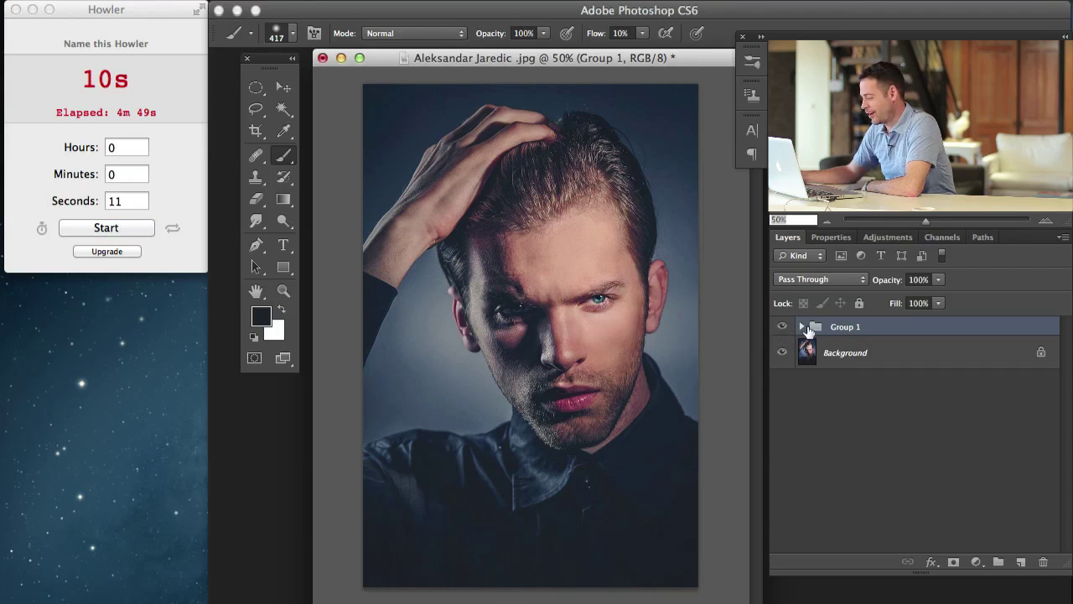
- Compare the original portrait with the finished retouch by repeatedly toggling the visibility of Group 1
left_click(782, 325)
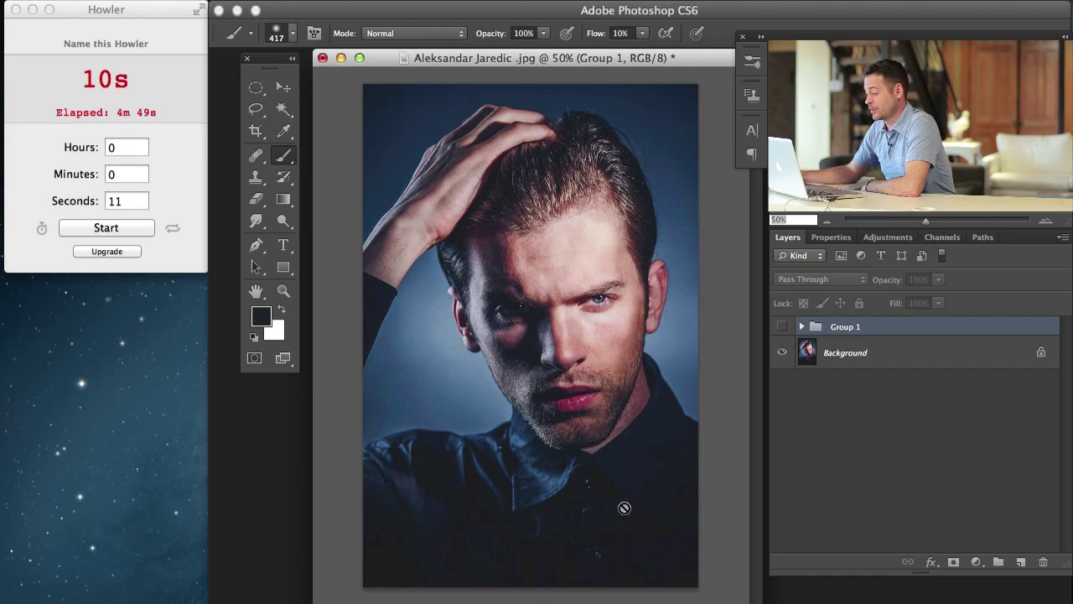
left_click(781, 326)
left_click(782, 326)
left_click(781, 326)
left_click(781, 326)
left_click(781, 326)
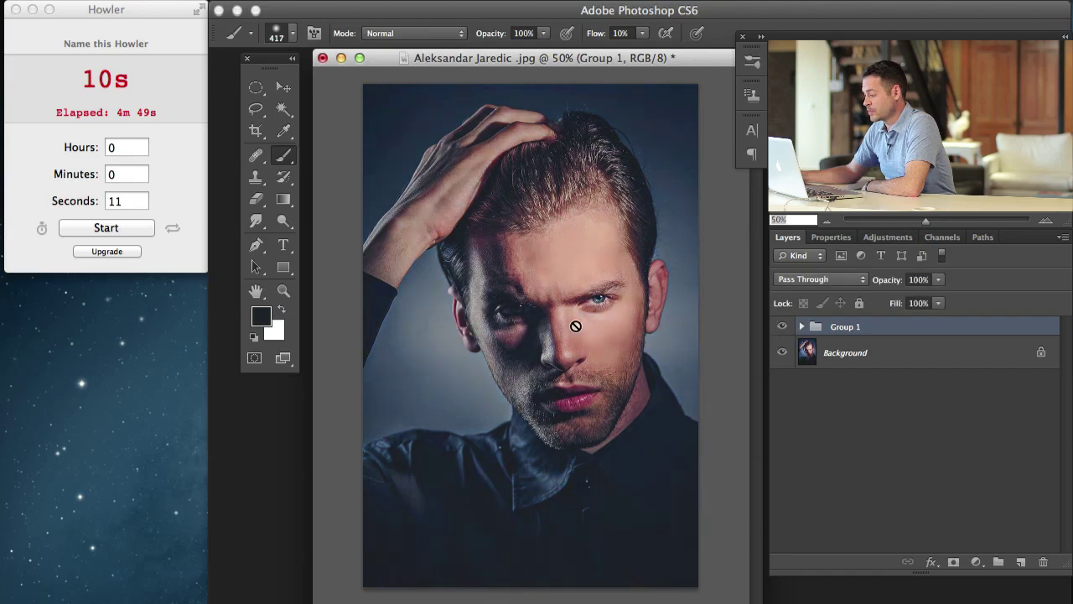
left_click(781, 326)
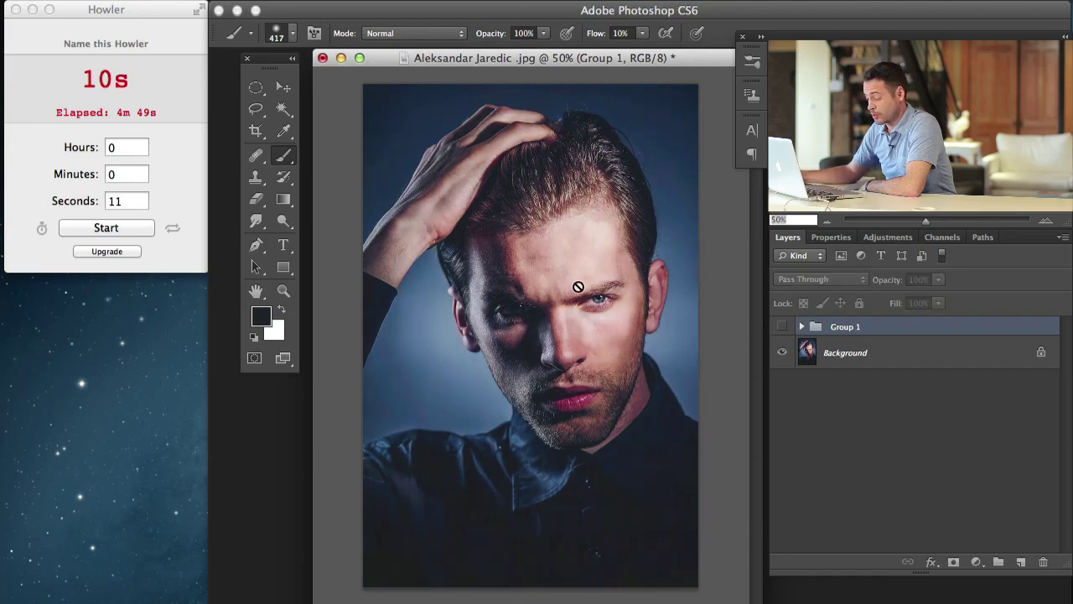
left_click(783, 327)
left_click(781, 327)
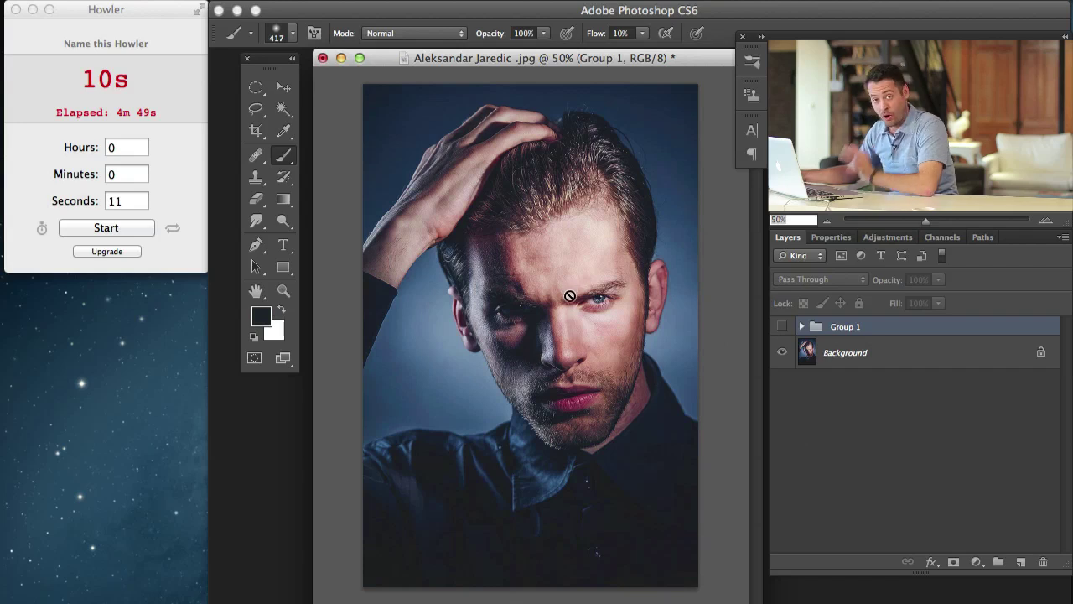
left_click(783, 326)
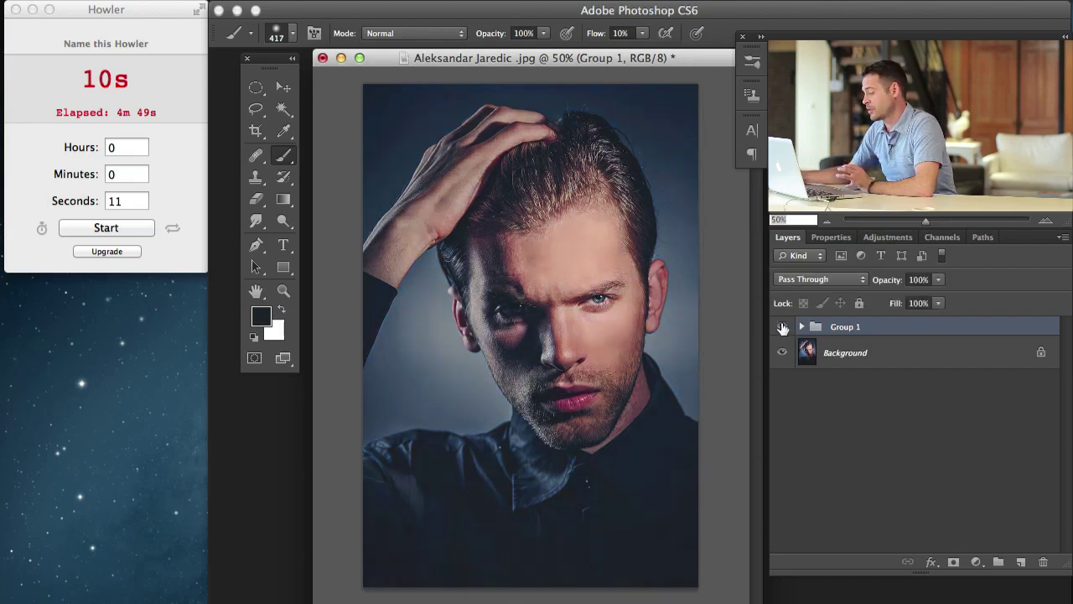
left_click(781, 328)
left_click(781, 328)
left_click(780, 328)
left_click(780, 328)
left_click(781, 327)
left_click(782, 327)
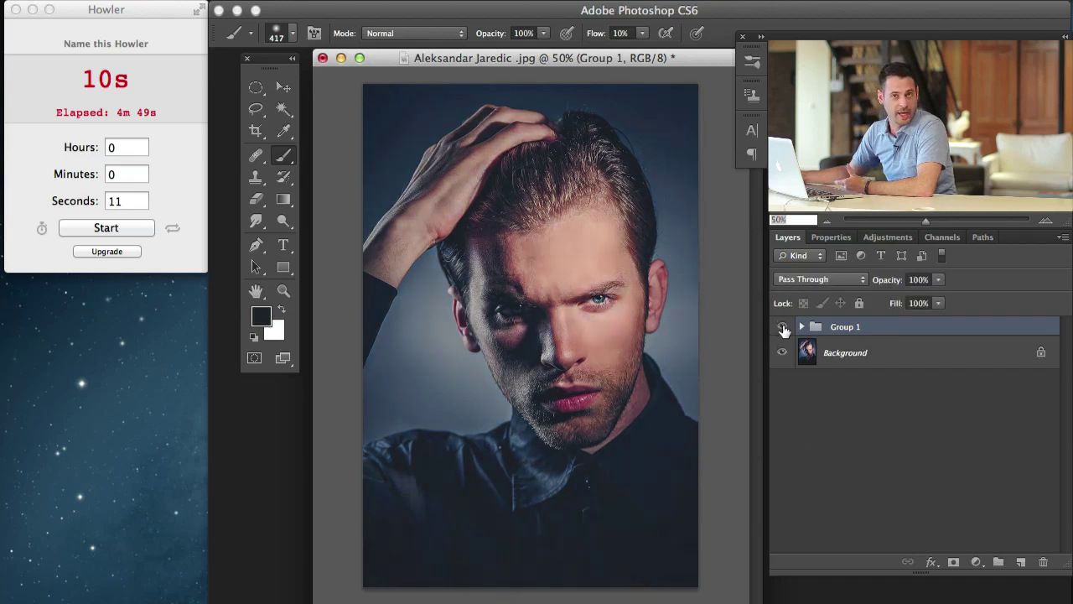
left_click(781, 328)
left_click(781, 329)
left_click(780, 330)
left_click(781, 331)
left_click(780, 331)
left_click(779, 332)
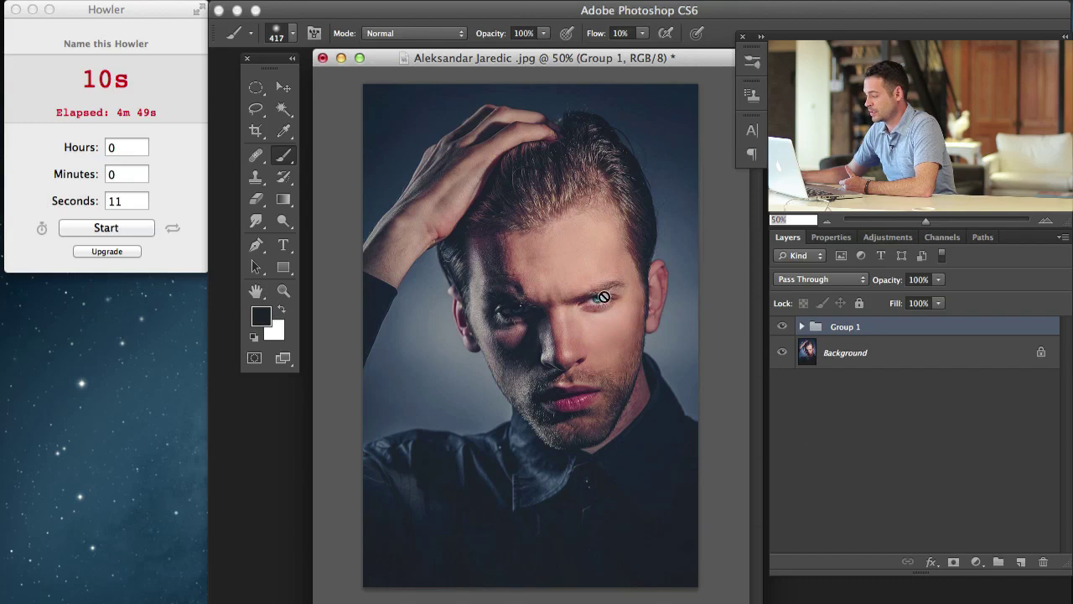
left_click(775, 333)
left_click(777, 332)
left_click(779, 331)
left_click(779, 330)
left_click(779, 330)
left_click(778, 329)
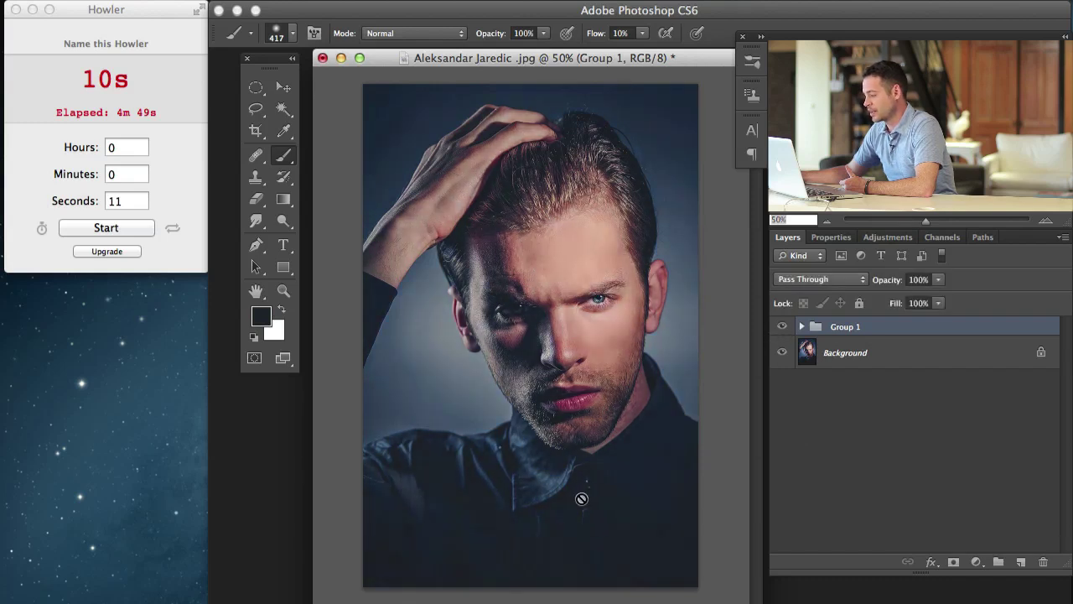
left_click(779, 327)
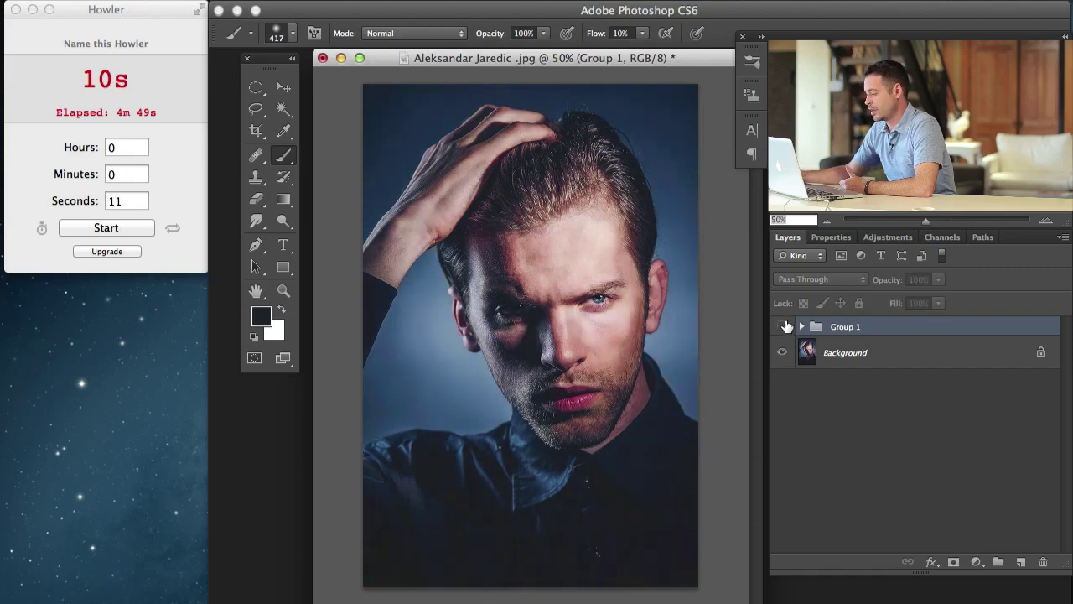